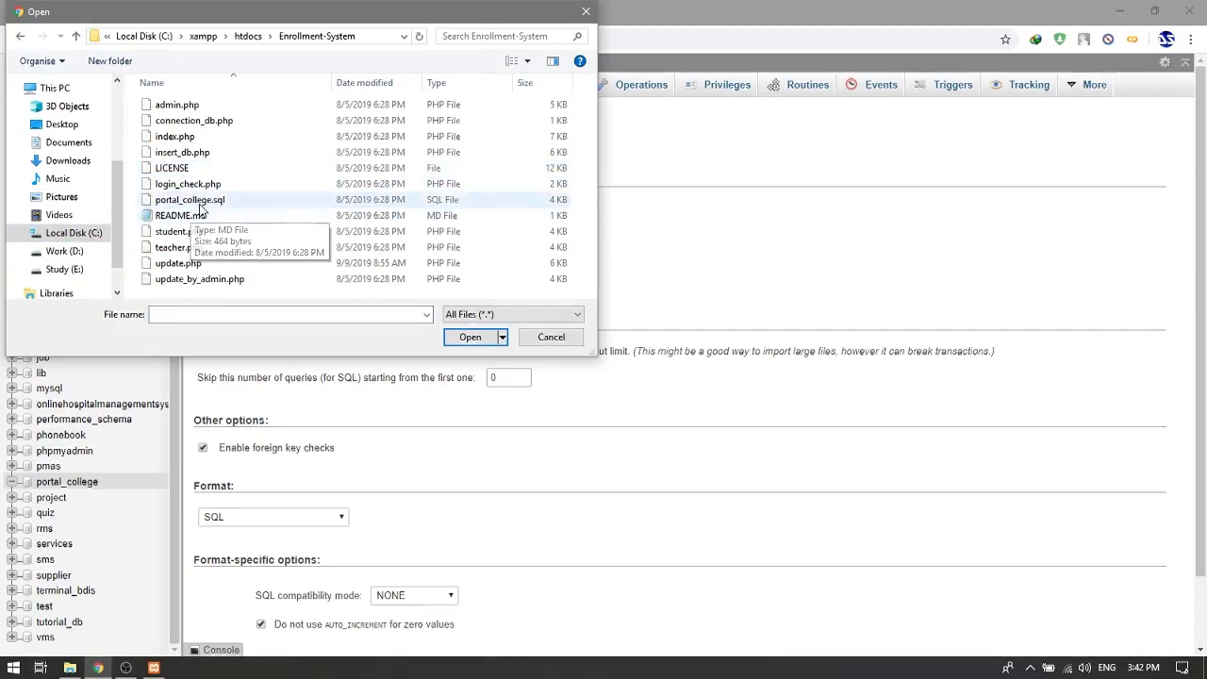
# Step: Import the portal_college.sql dump into portal_college and confirm the import finished successfully
pyautogui.click(188, 199)
pyautogui.click(470, 336)
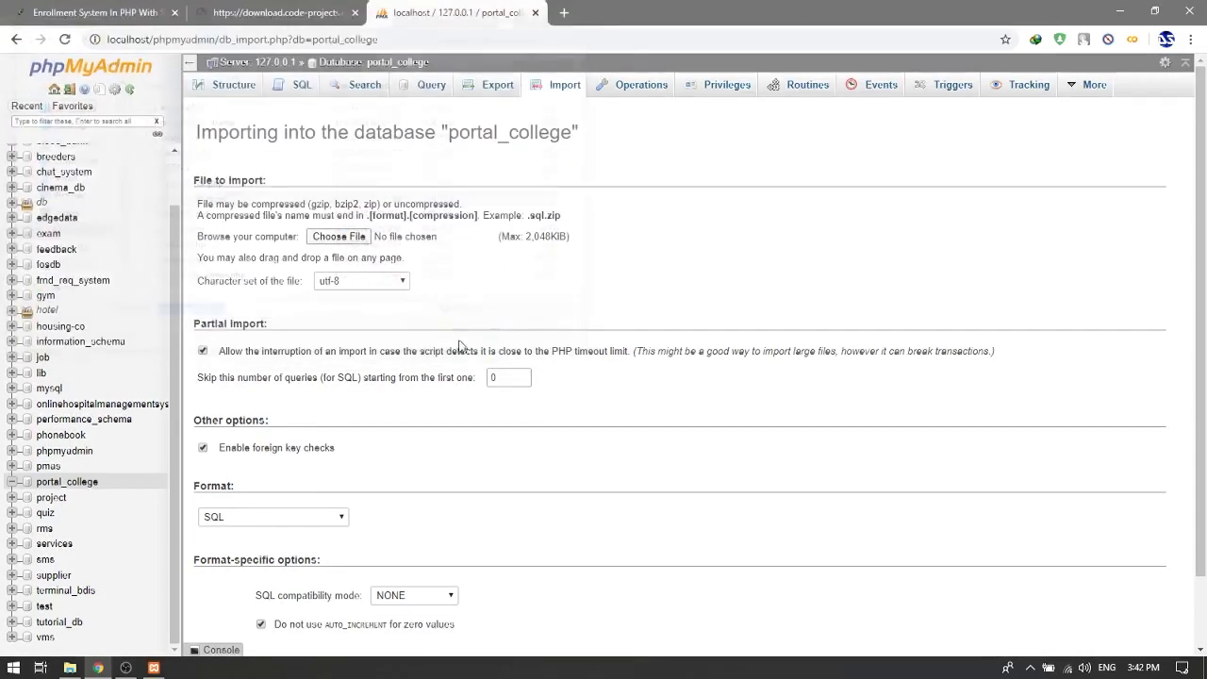
pyautogui.scroll(-2, 371, 399)
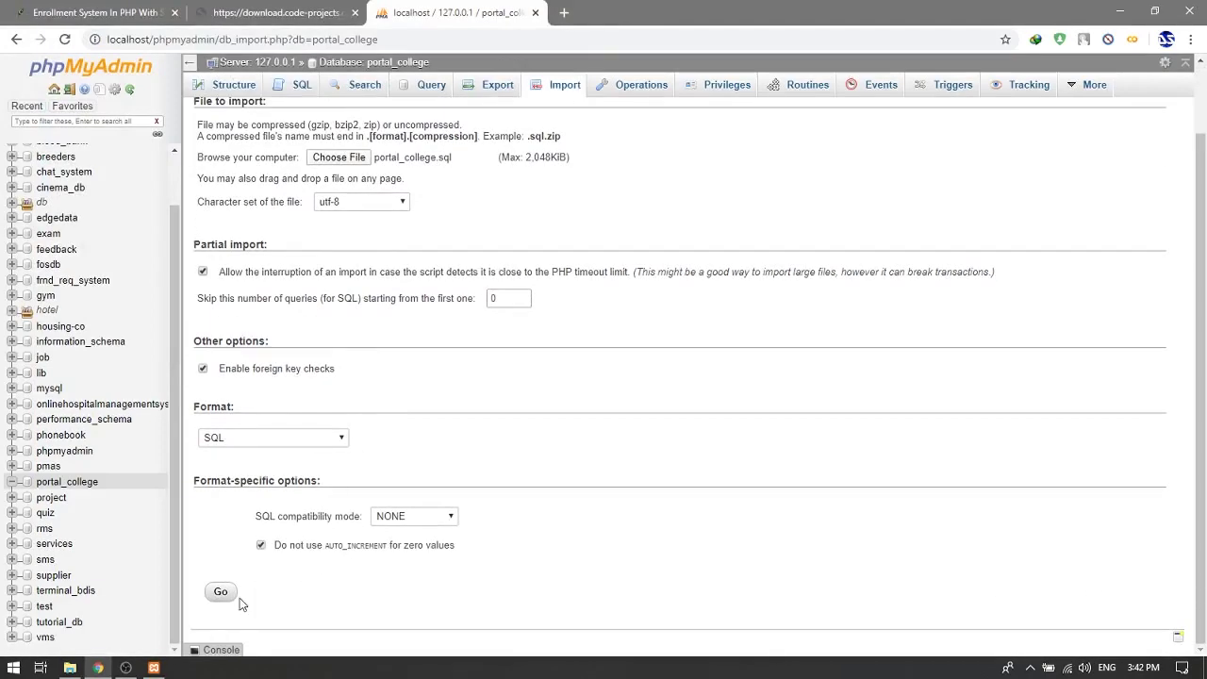
pyautogui.click(228, 597)
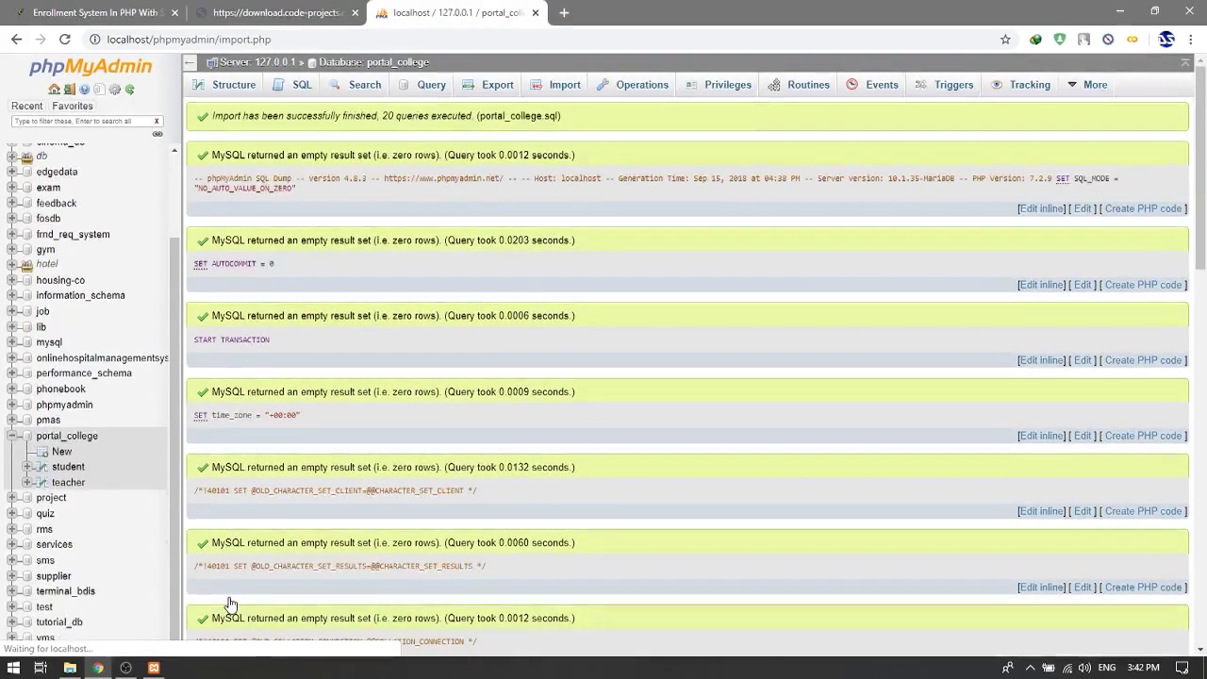
pyautogui.doubleClick(356, 115)
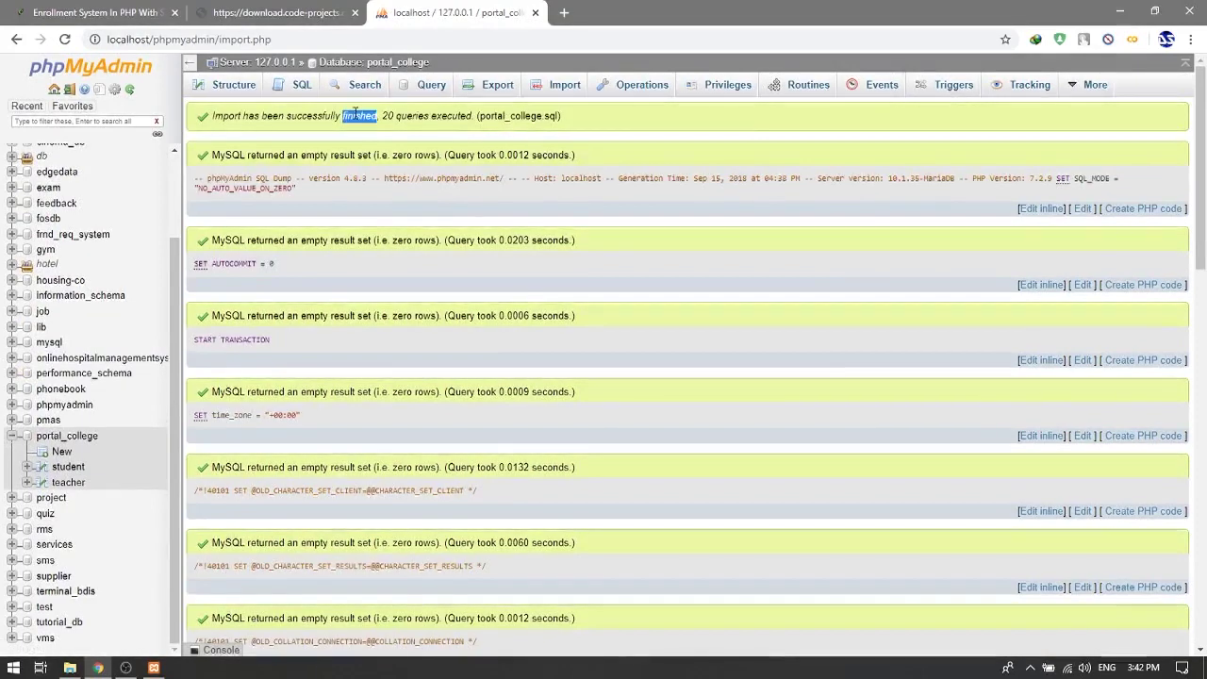
pyautogui.click(375, 177)
pyautogui.click(95, 12)
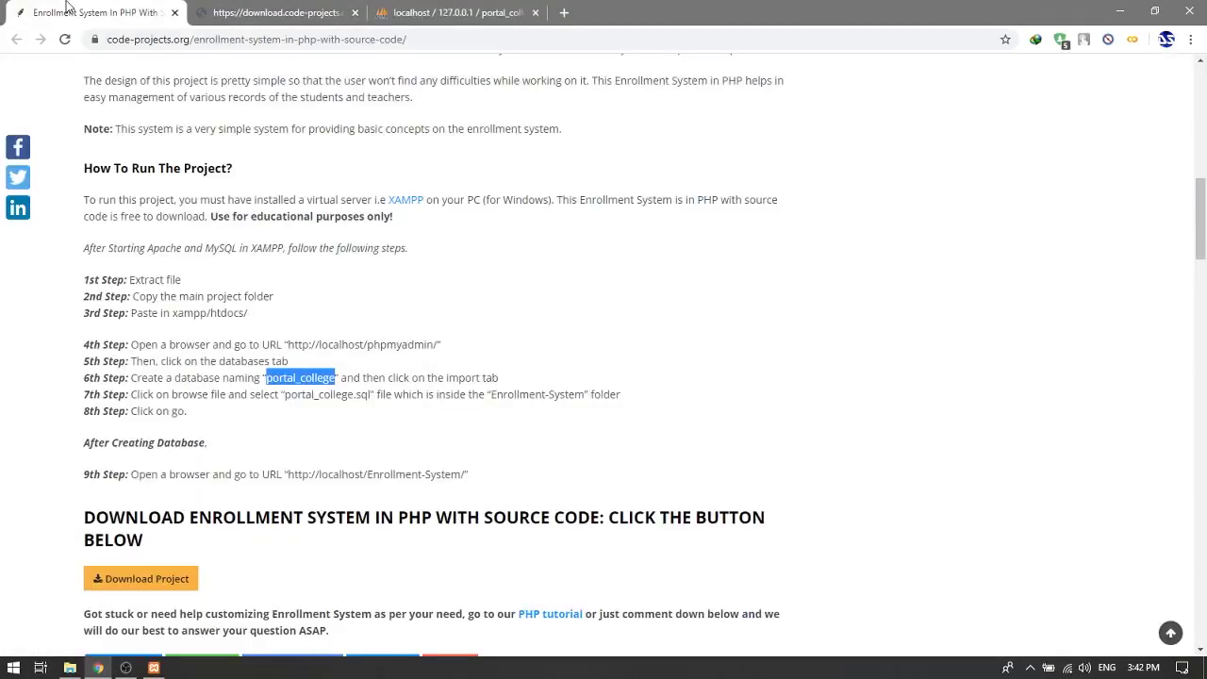
pyautogui.click(220, 458)
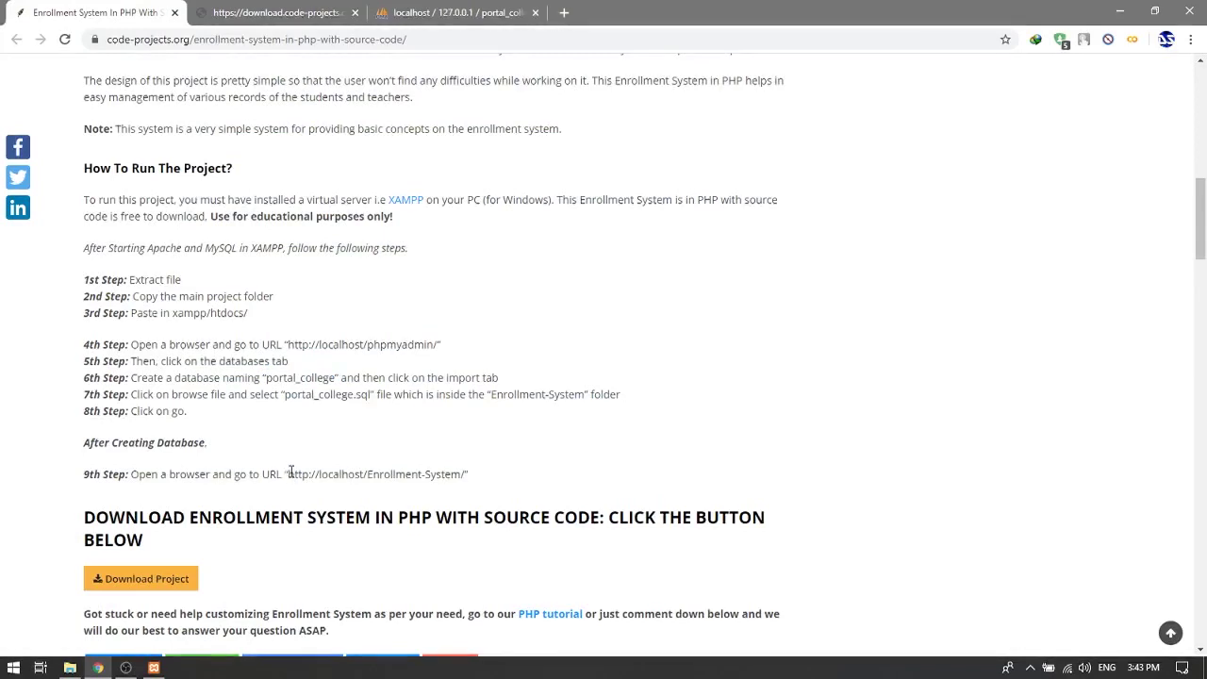
pyautogui.moveTo(301, 474); pyautogui.dragTo(468, 475)
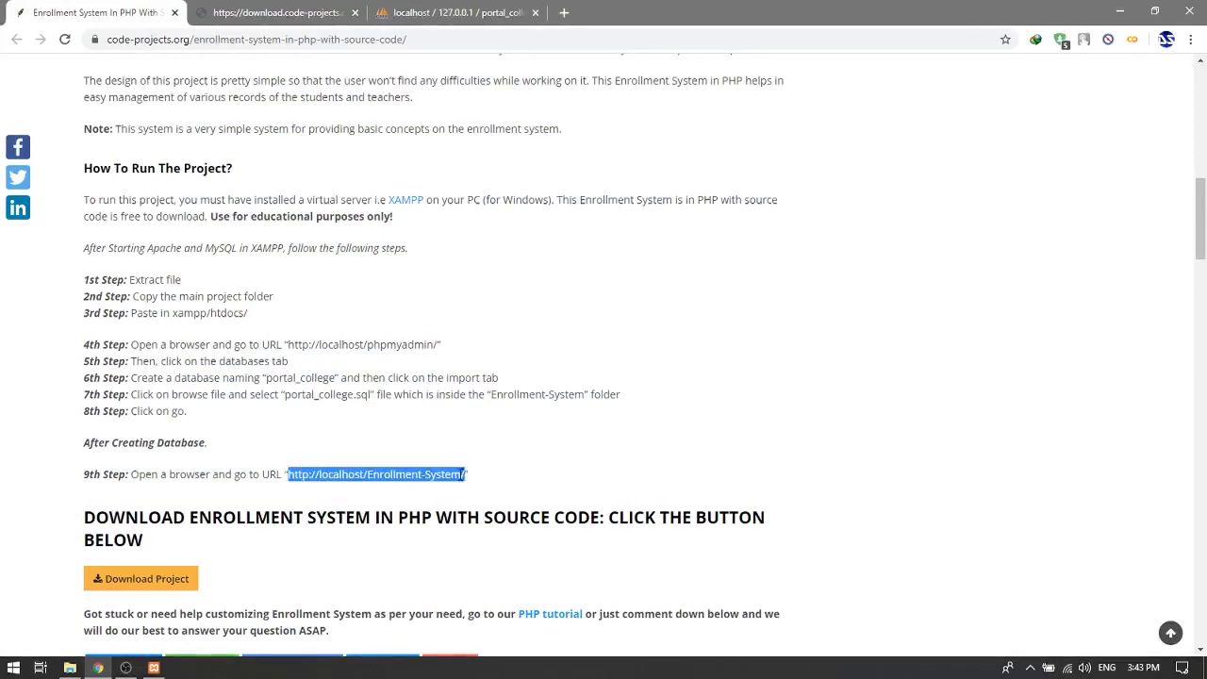
pyautogui.rightClick(454, 474)
pyautogui.click(509, 500)
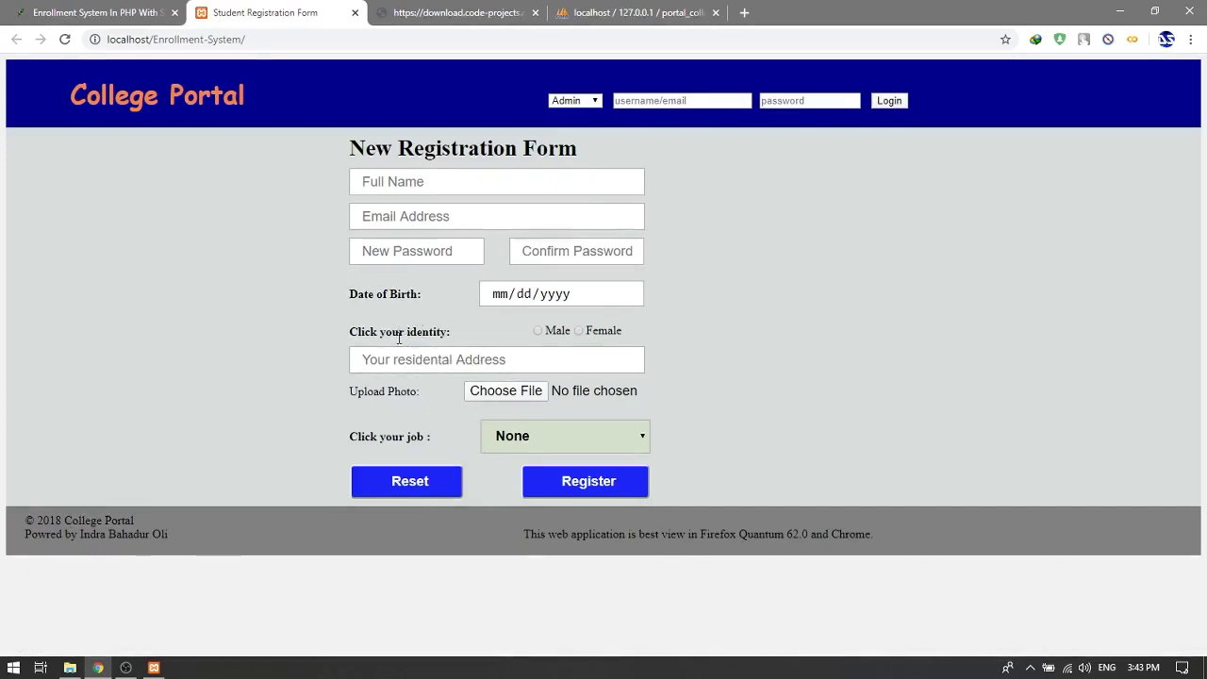
# Step: Enter the student's full name, pick the suggested e-mail, and fill in both password fields
pyautogui.click(390, 187)
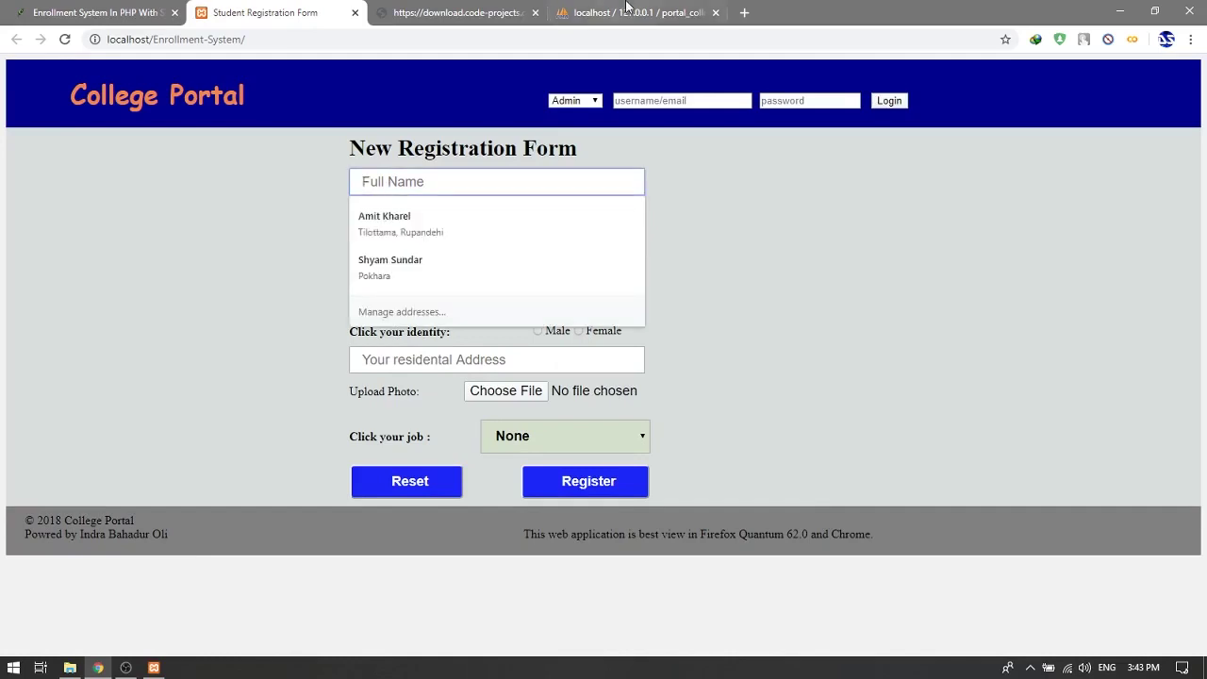
pyautogui.write('Full Name')
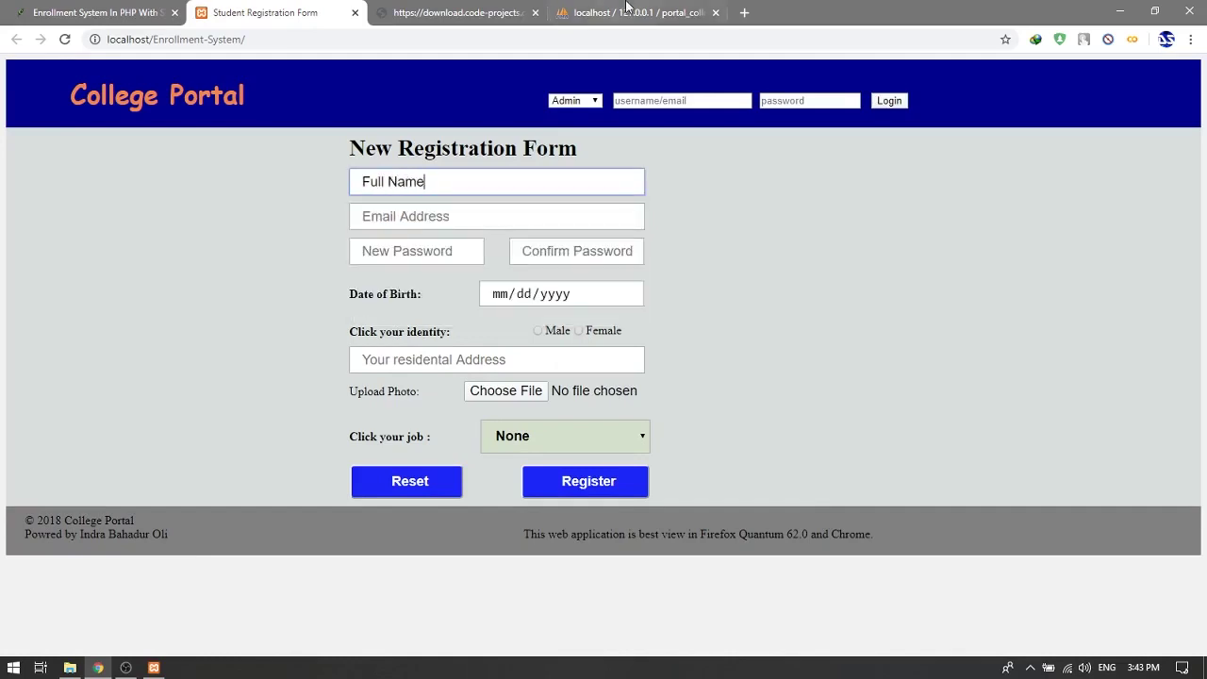
pyautogui.press('Tab')
pyautogui.write('m')
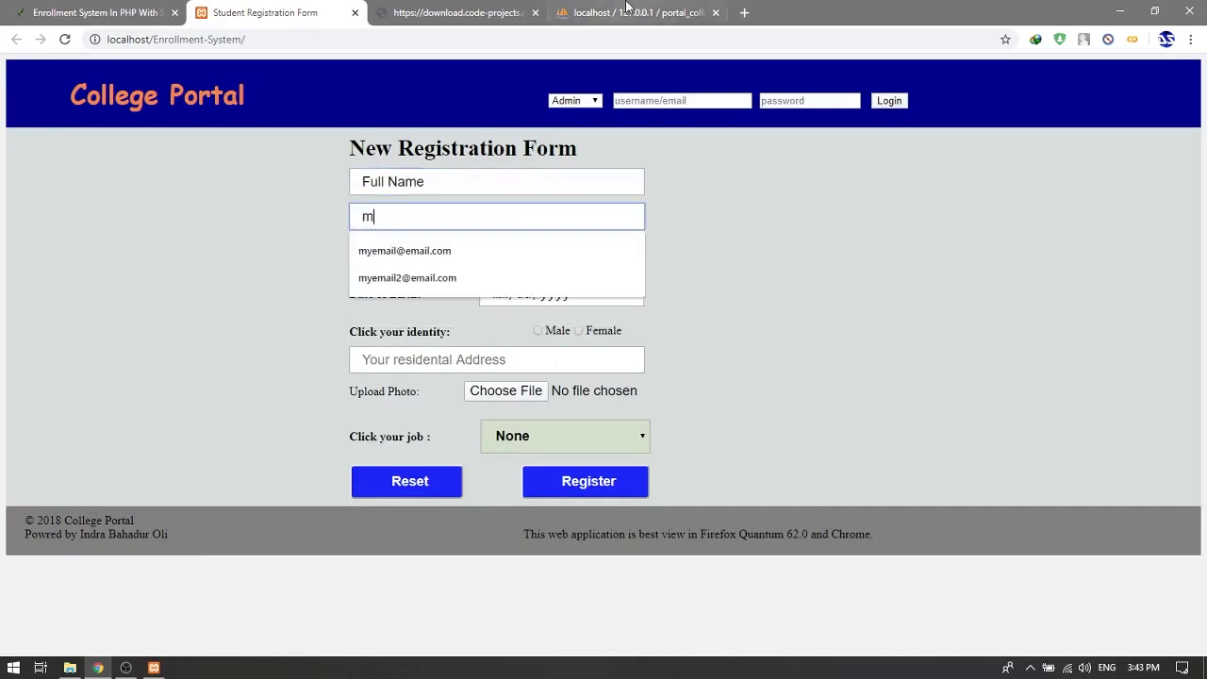
pyautogui.press('Down')
pyautogui.press('Return')
pyautogui.press('Tab')
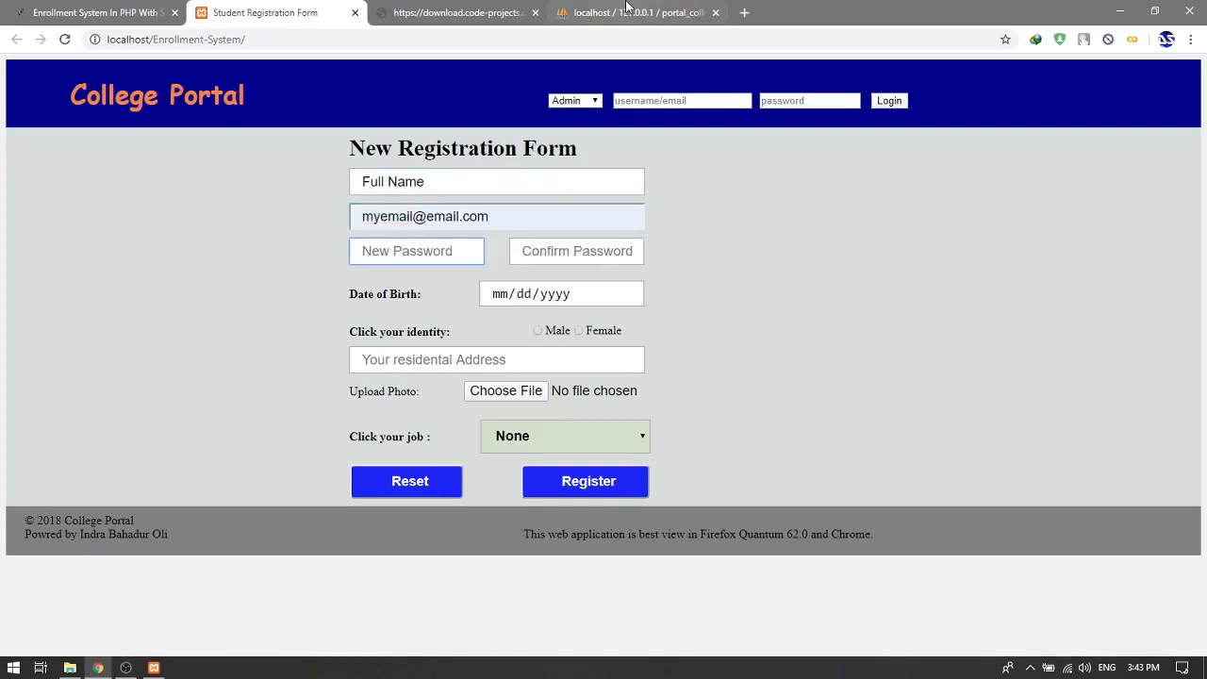
pyautogui.write('12345678')
pyautogui.press('Tab')
pyautogui.write('123')
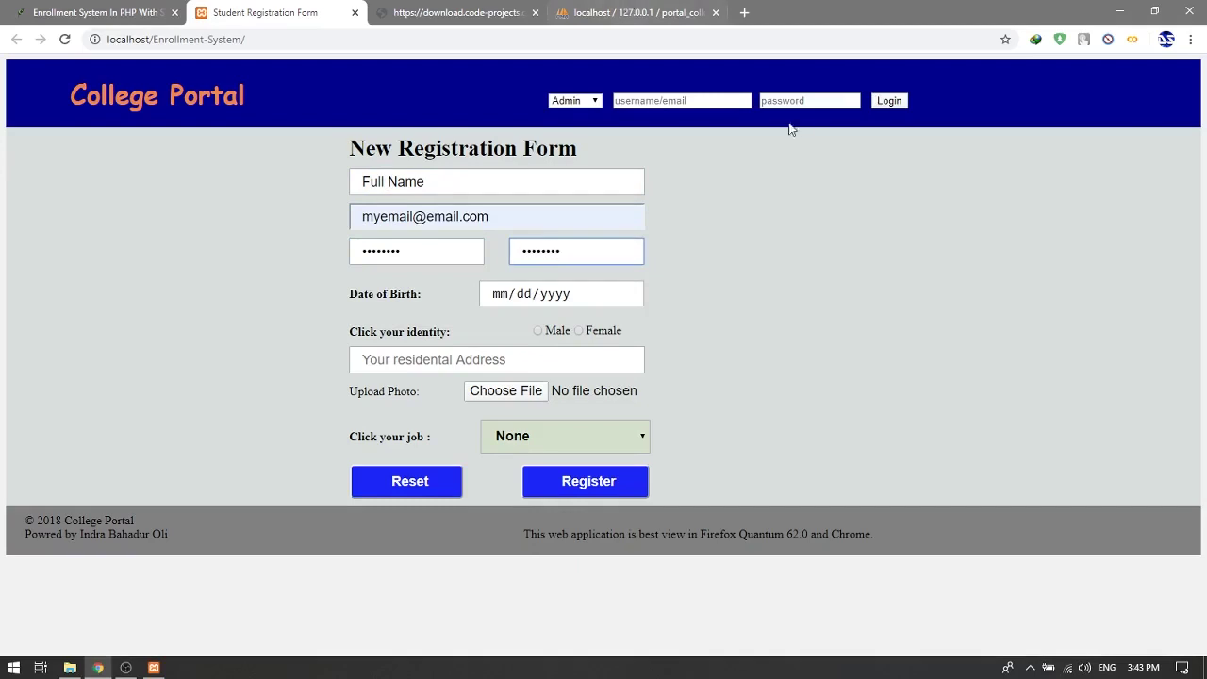
# Step: Set birth date 12/02/2019, gender Male, address 'address', and job 'I am Student'
pyautogui.press('Tab')
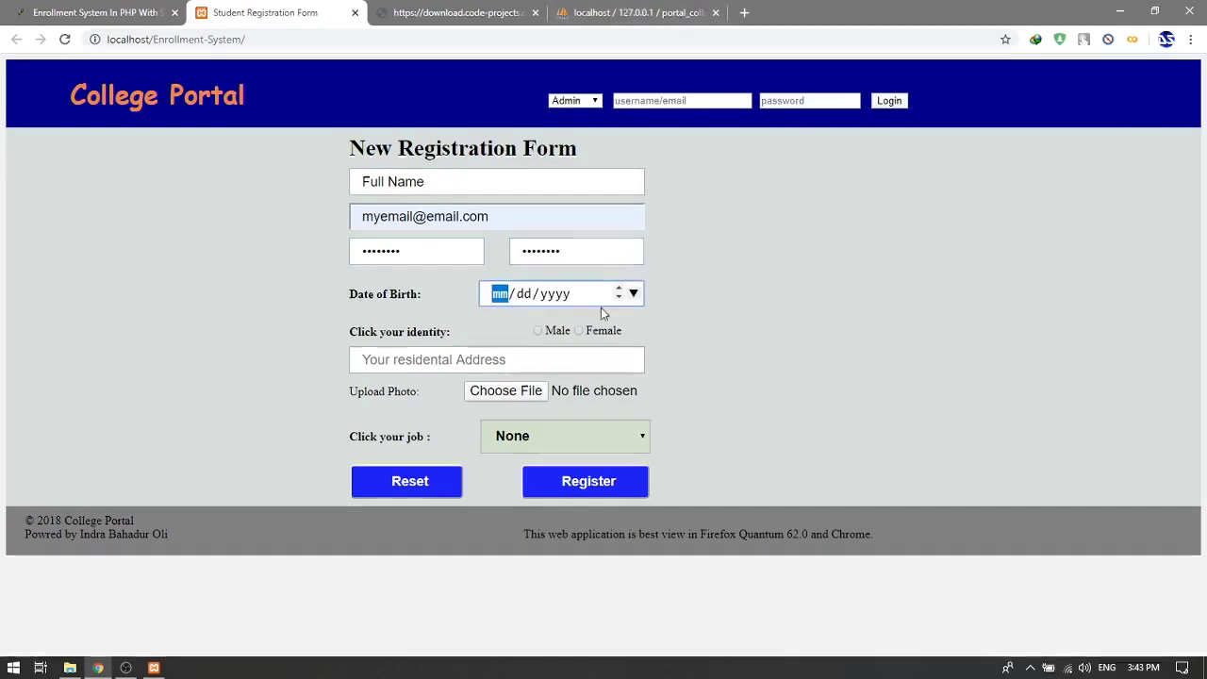
pyautogui.hotkey('alt', 'Down')
pyautogui.click(519, 367)
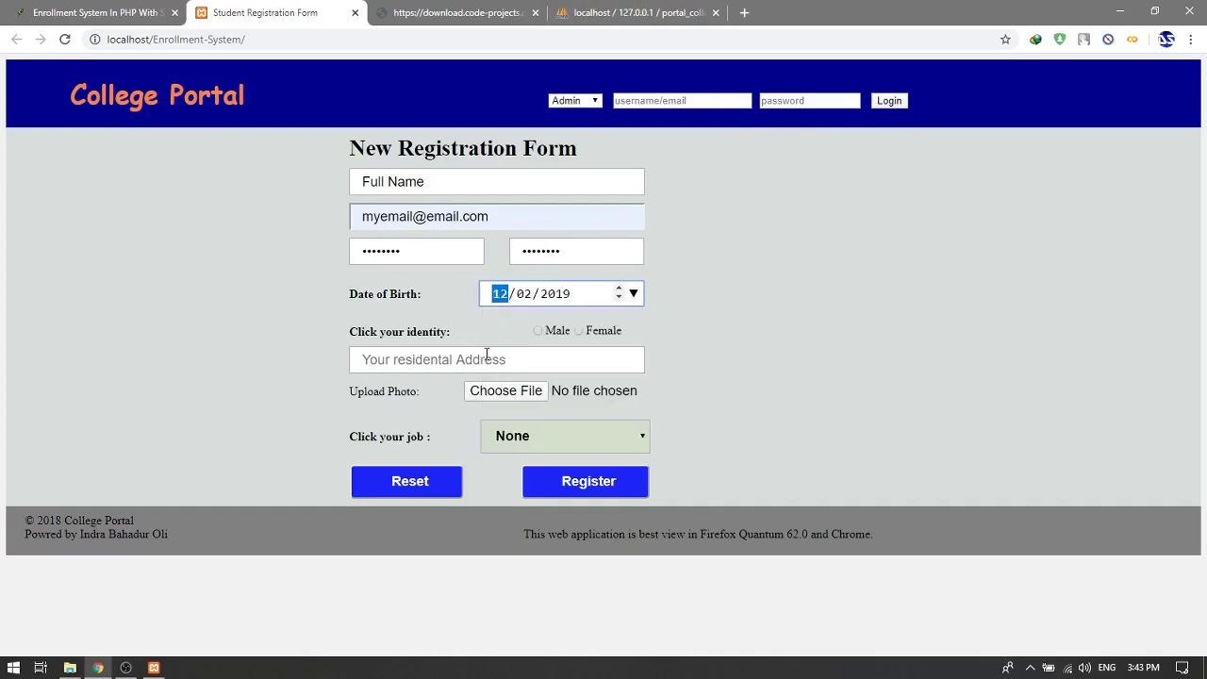
pyautogui.click(538, 332)
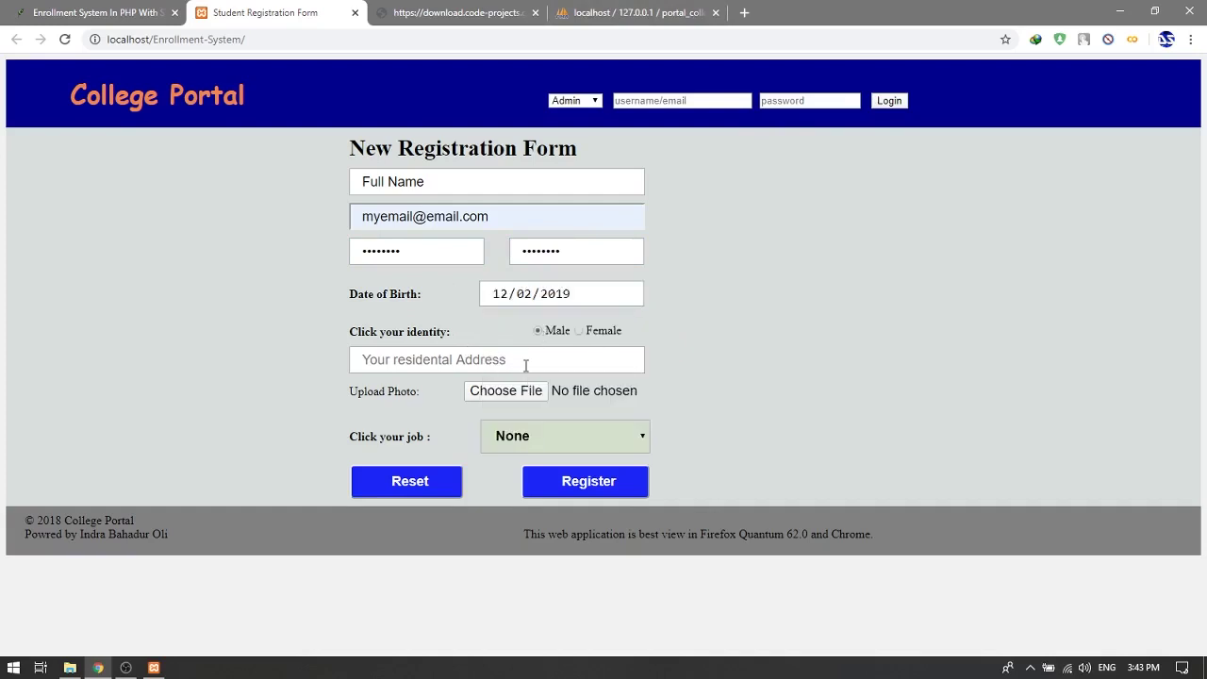
pyautogui.click(525, 365)
pyautogui.write('address')
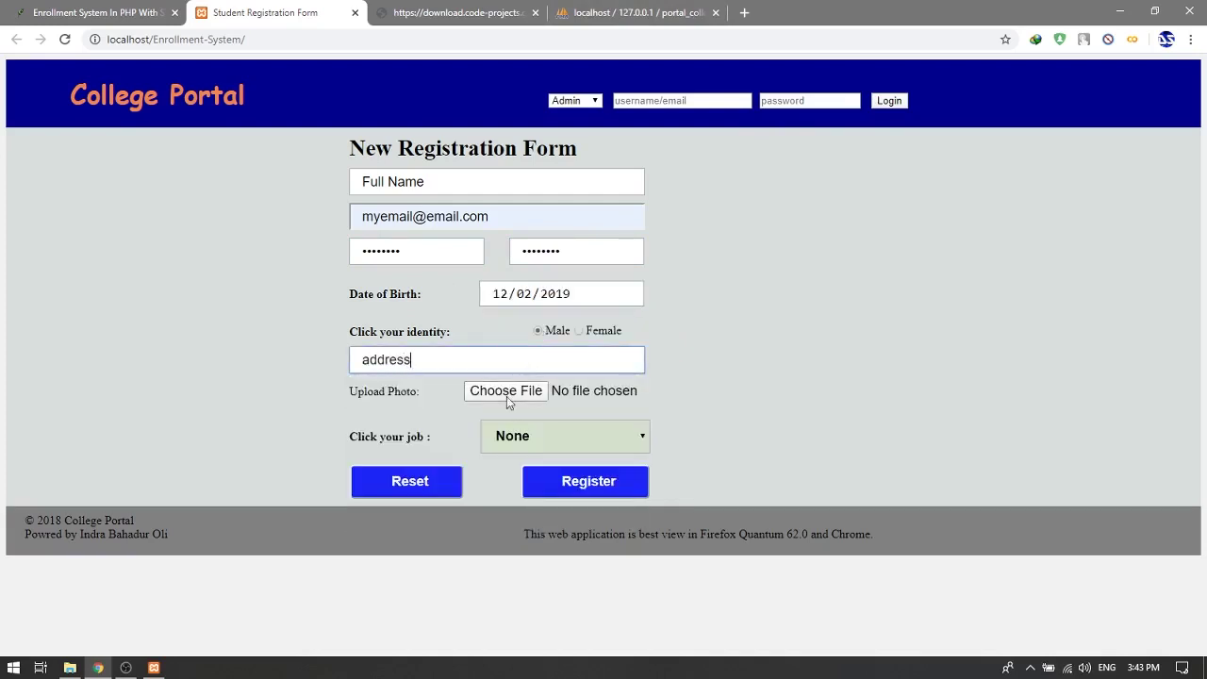
pyautogui.click(530, 434)
pyautogui.click(525, 495)
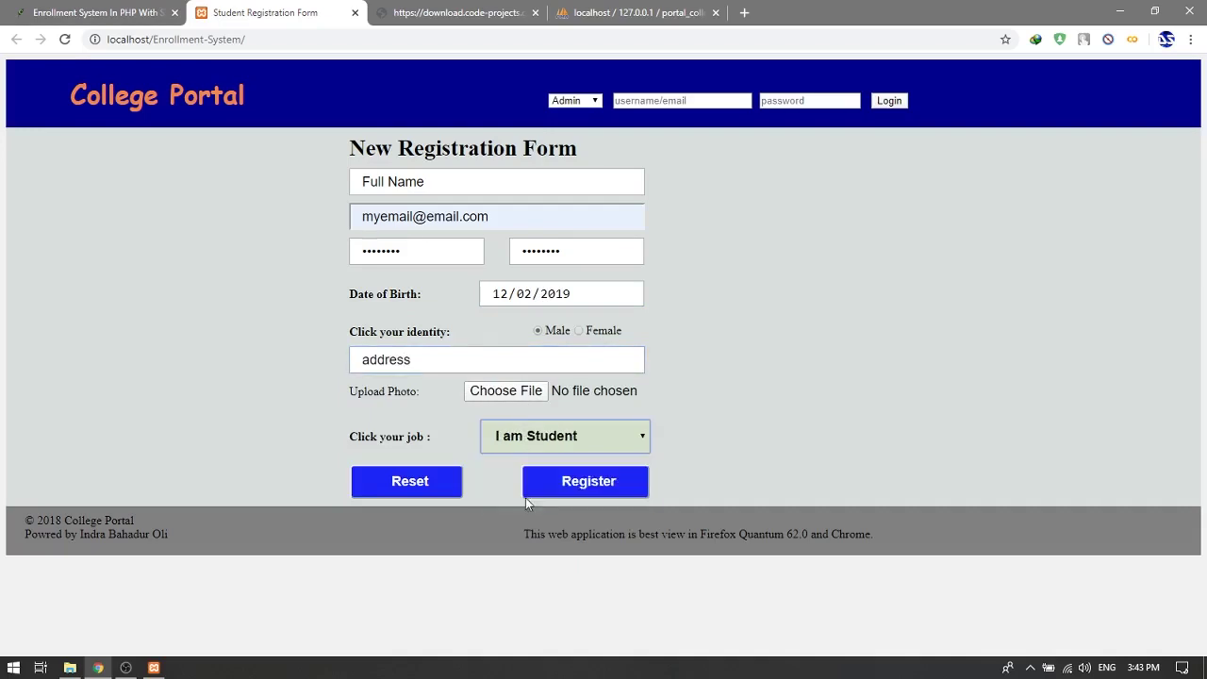
pyautogui.click(510, 397)
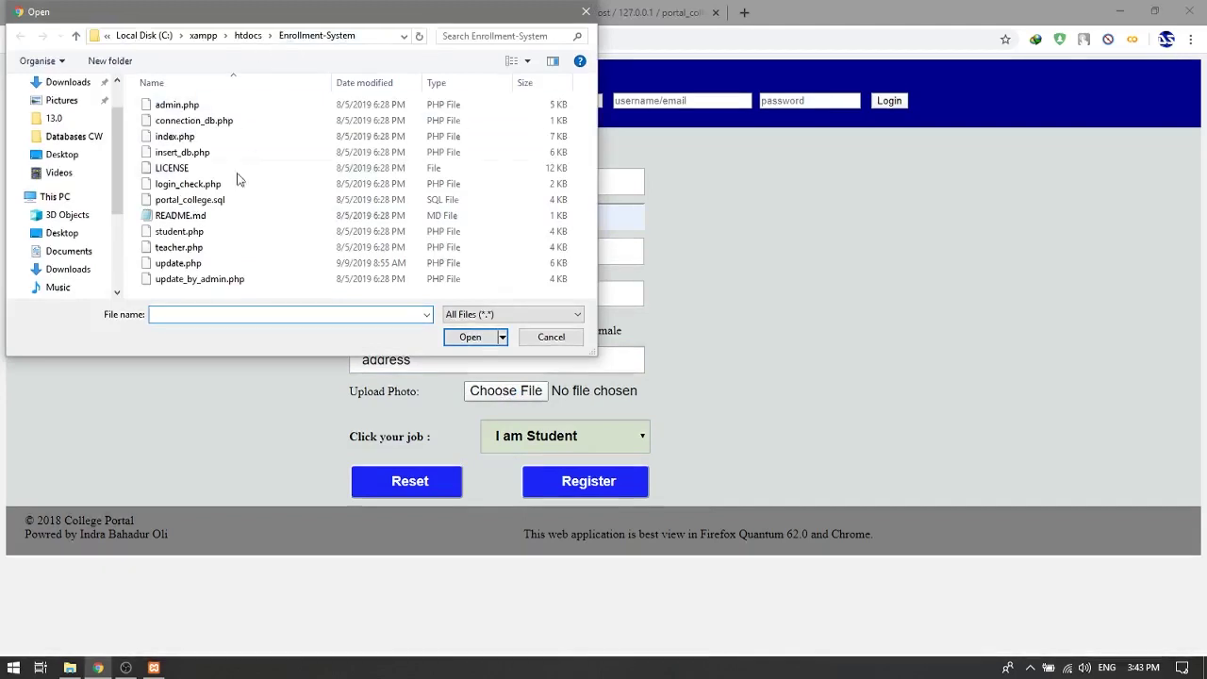
# Step: Attach the last vlcsnap PNG (…77.png) from Pictures as the student's photo
pyautogui.click(533, 338)
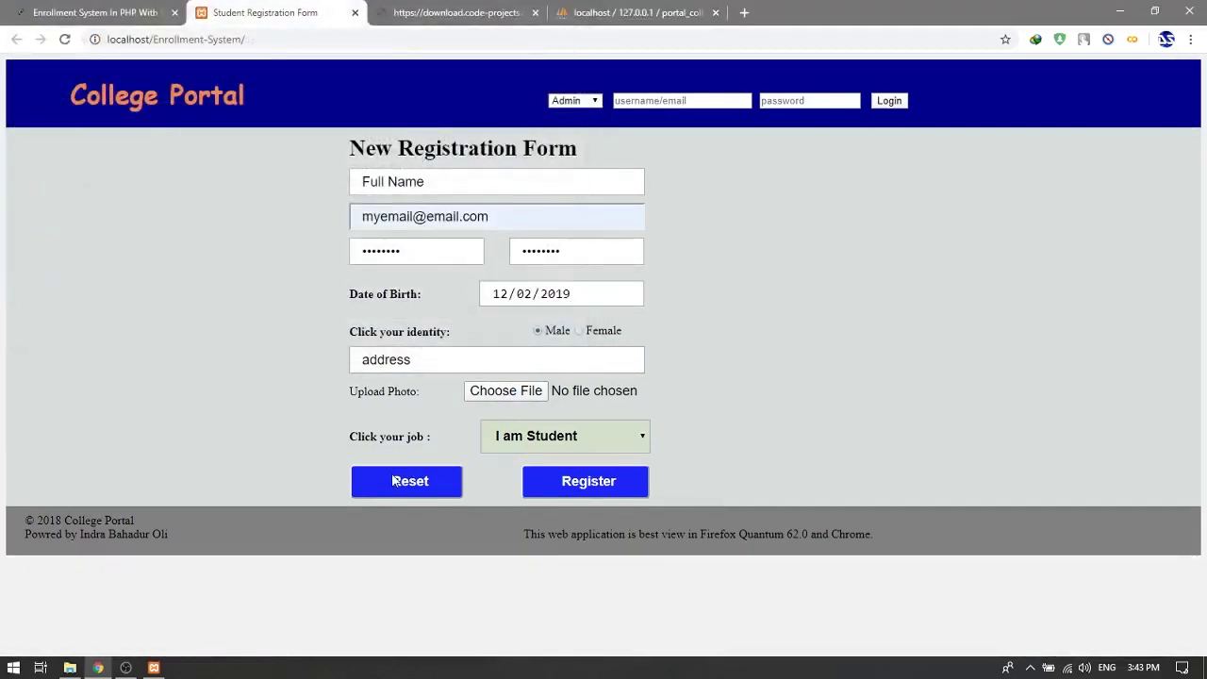
pyautogui.click(538, 481)
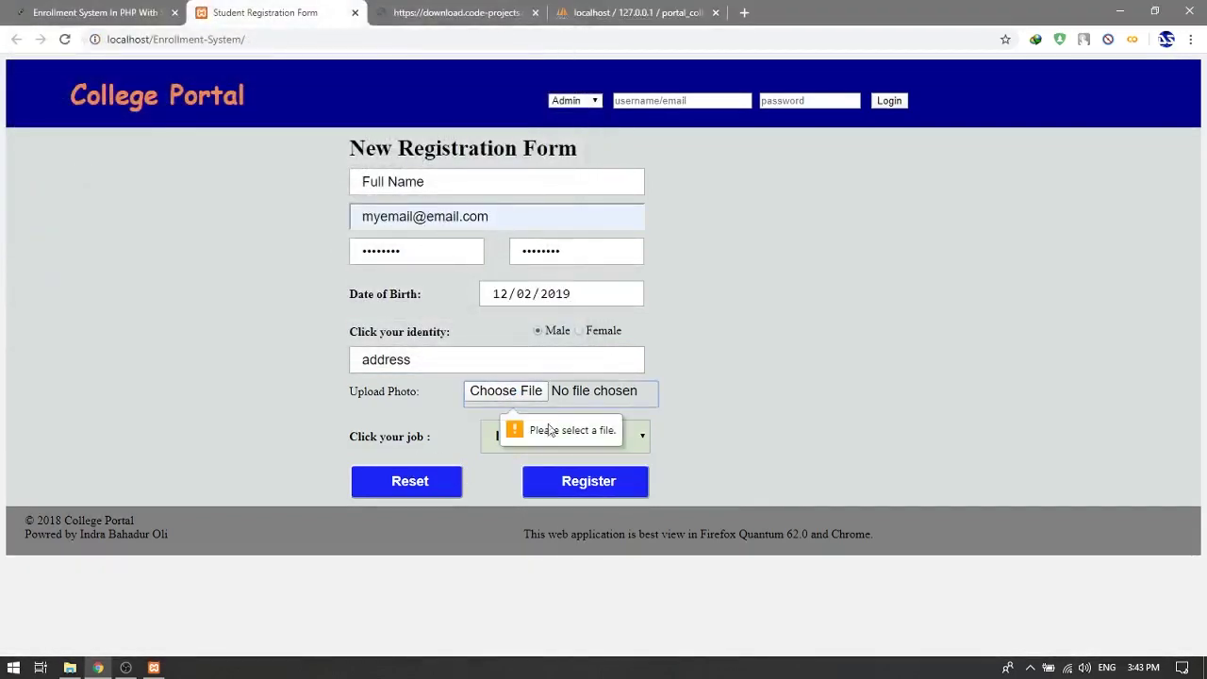
pyautogui.click(514, 391)
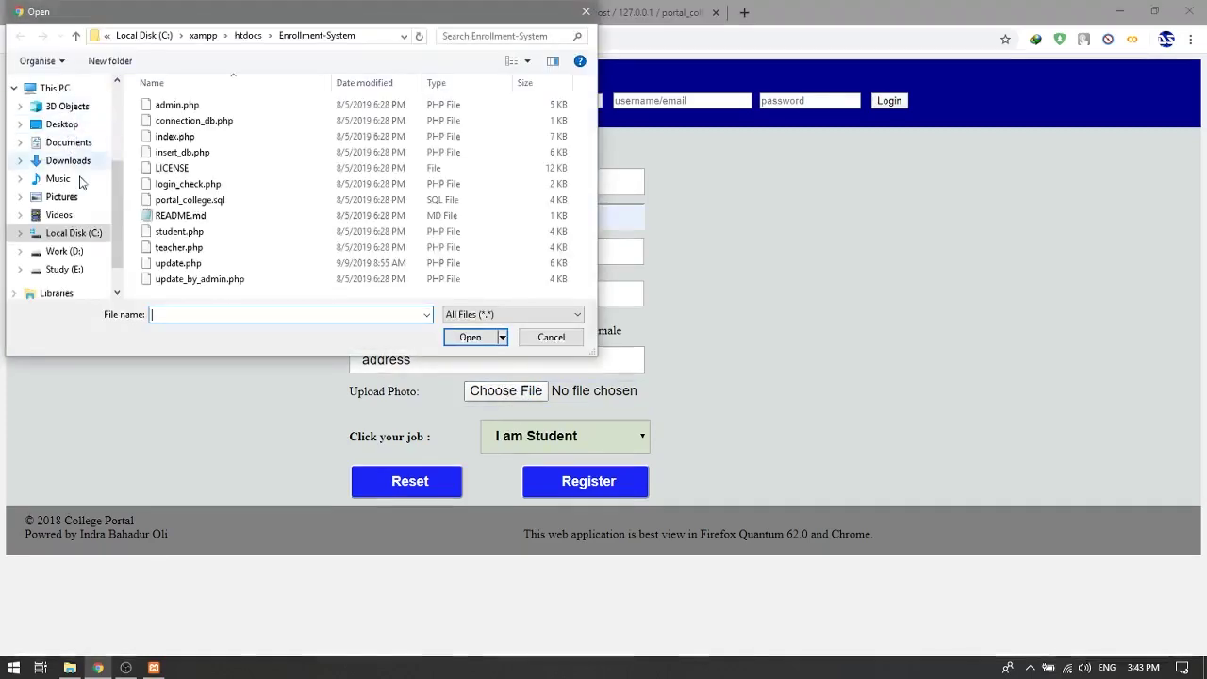
pyautogui.click(81, 202)
pyautogui.scroll(-5, 290, 250)
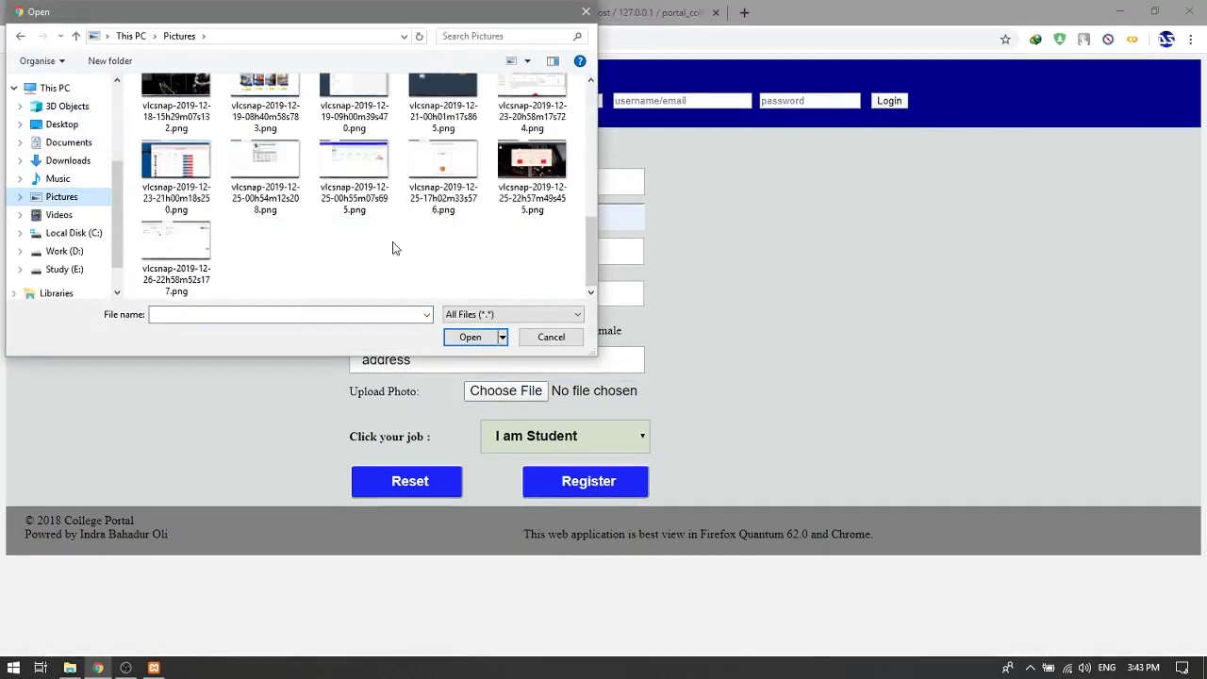
pyautogui.click(175, 243)
pyautogui.click(476, 337)
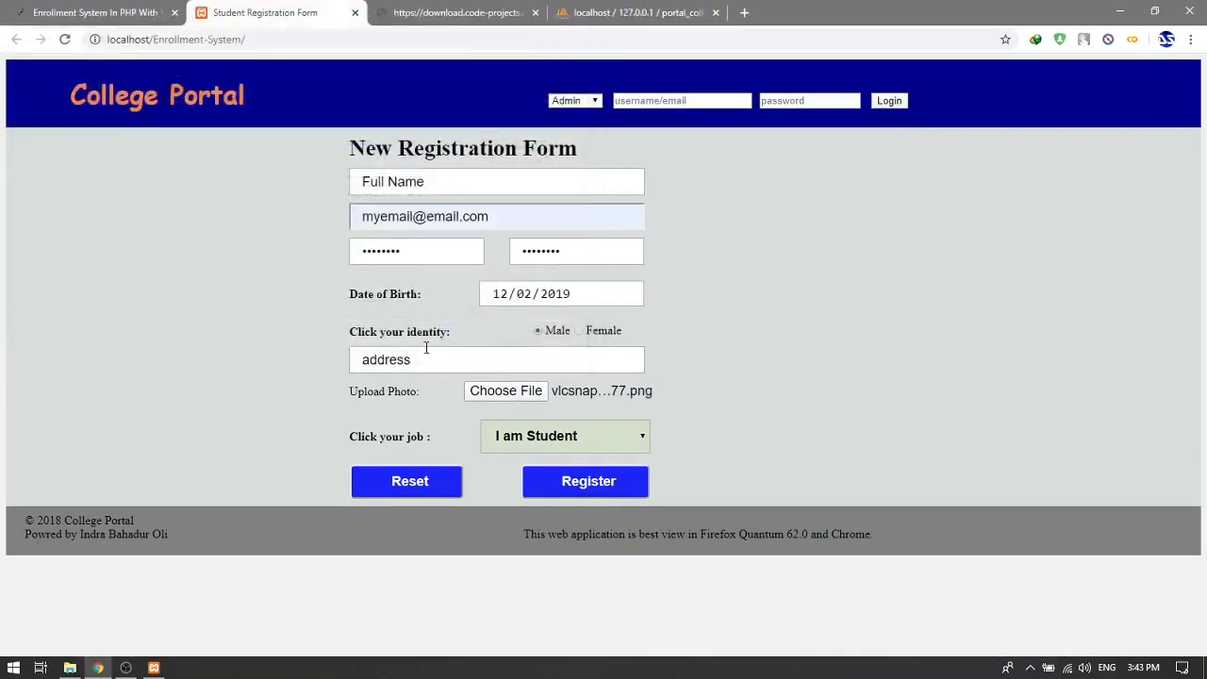
# Step: Submit the registration and dismiss the registration confirmation alert
pyautogui.click(594, 485)
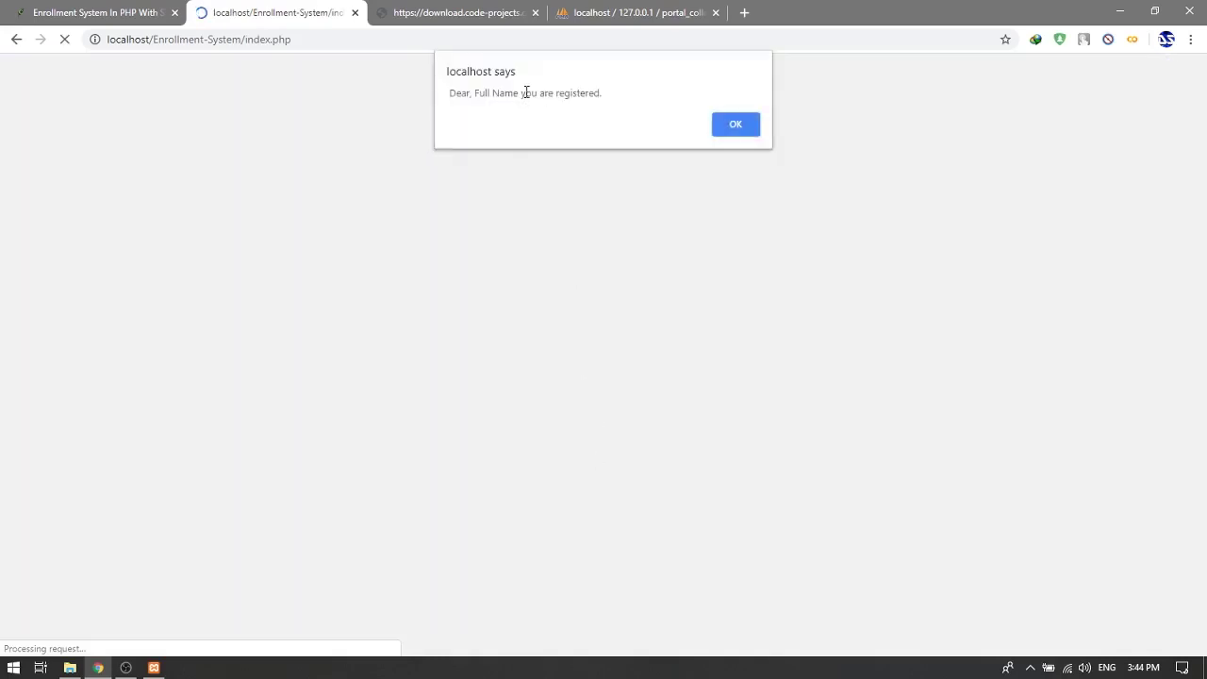
pyautogui.doubleClick(528, 92)
pyautogui.click(723, 129)
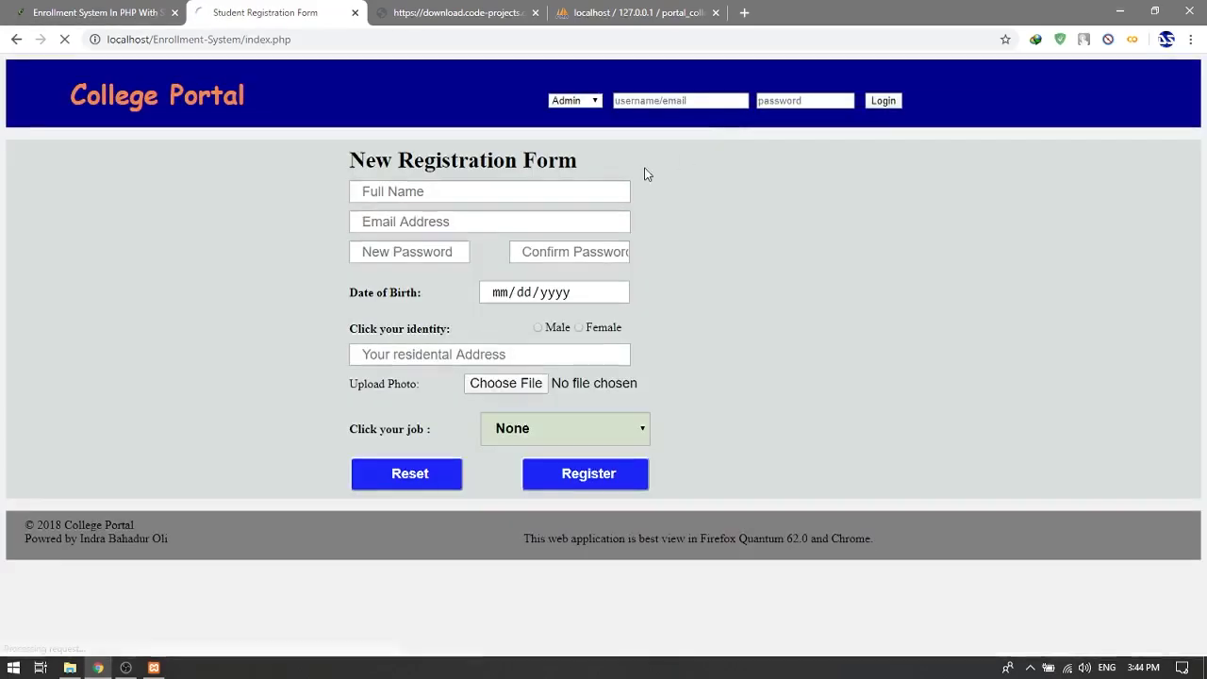
# Step: Try logging in as Teacher with the registered e-mail, then dismiss the 'User not found' alert
pyautogui.click(712, 100)
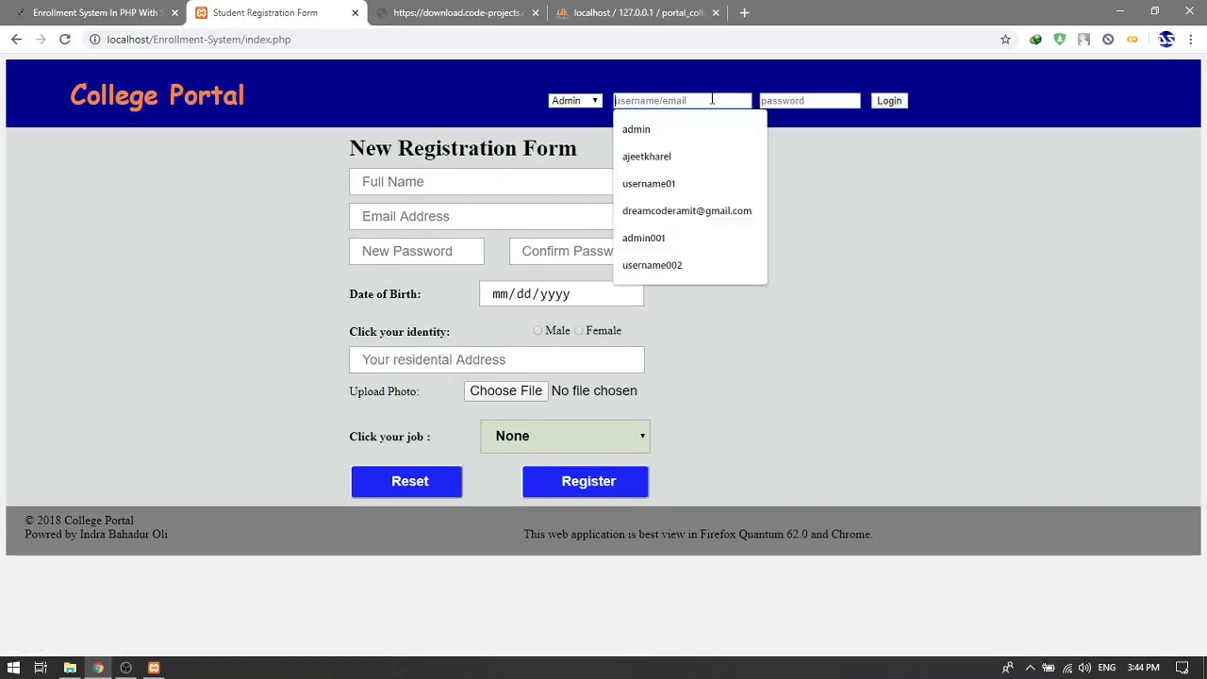
pyautogui.write('m')
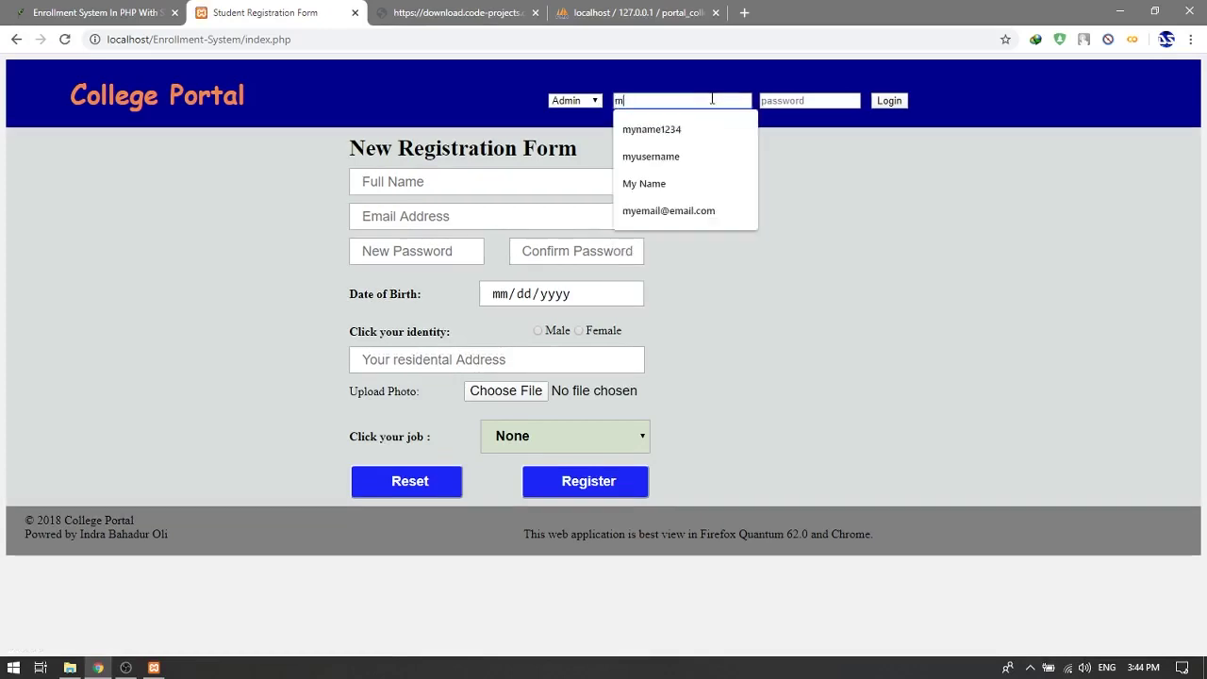
pyautogui.press('Down')
pyautogui.press('Down')
pyautogui.press('Down')
pyautogui.press('Down')
pyautogui.press('Return')
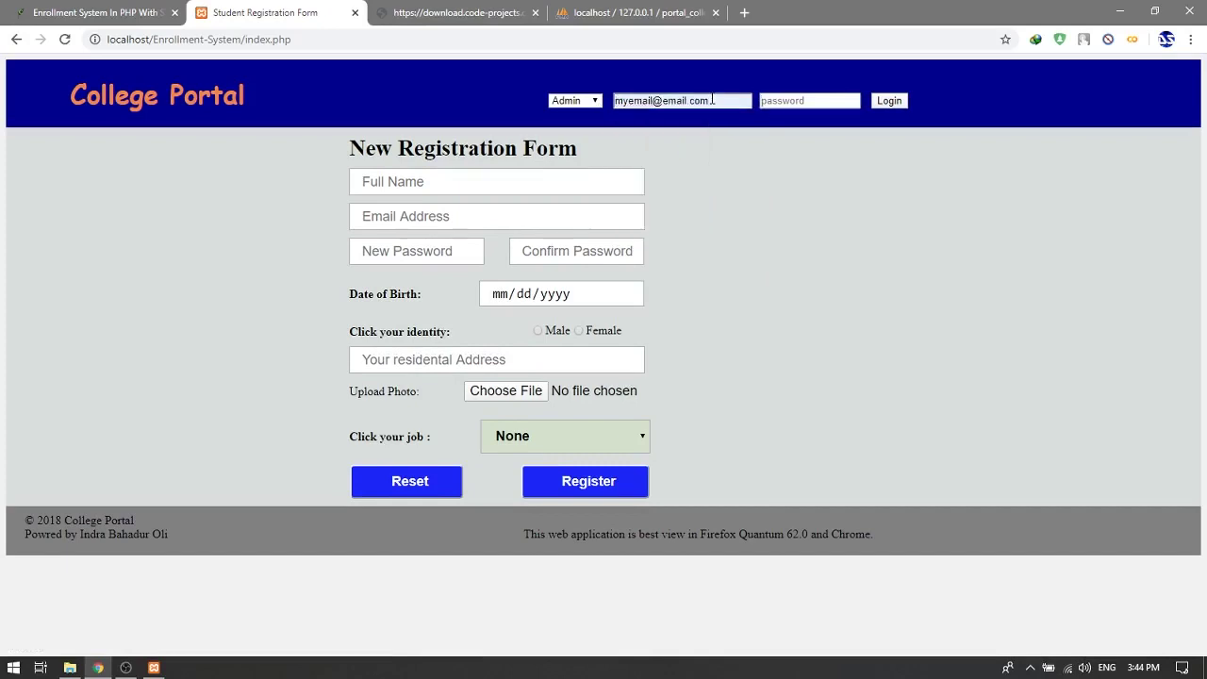
pyautogui.write('123')
pyautogui.click(582, 101)
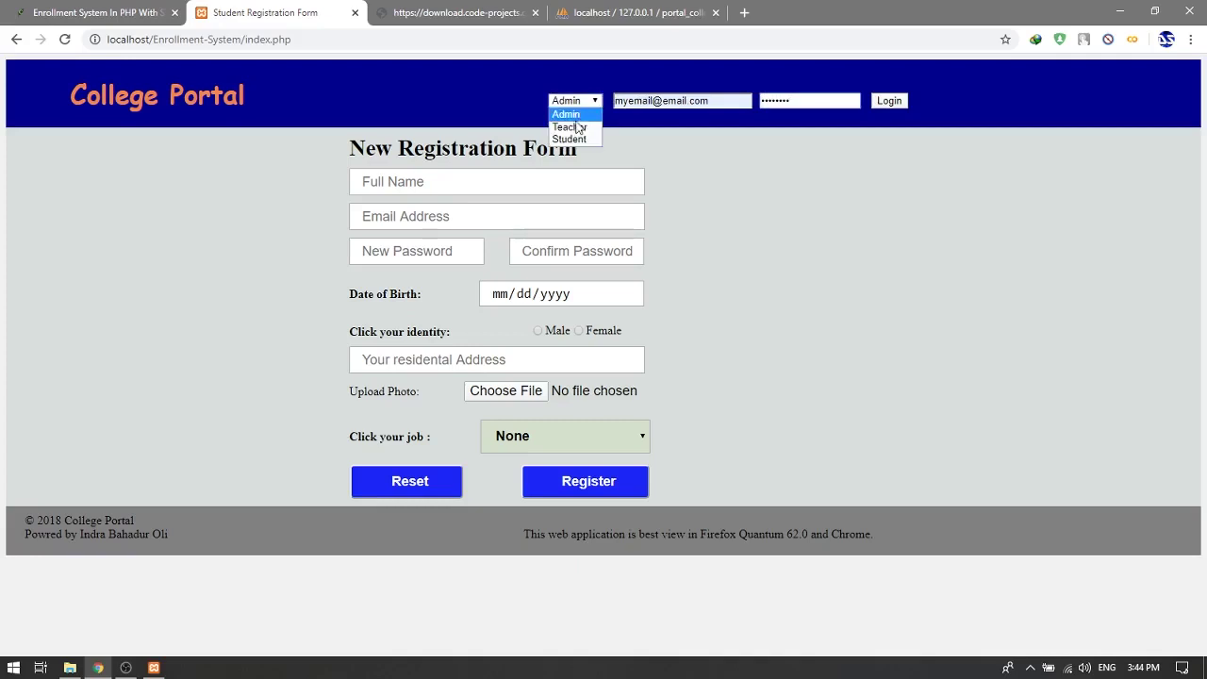
pyautogui.click(598, 451)
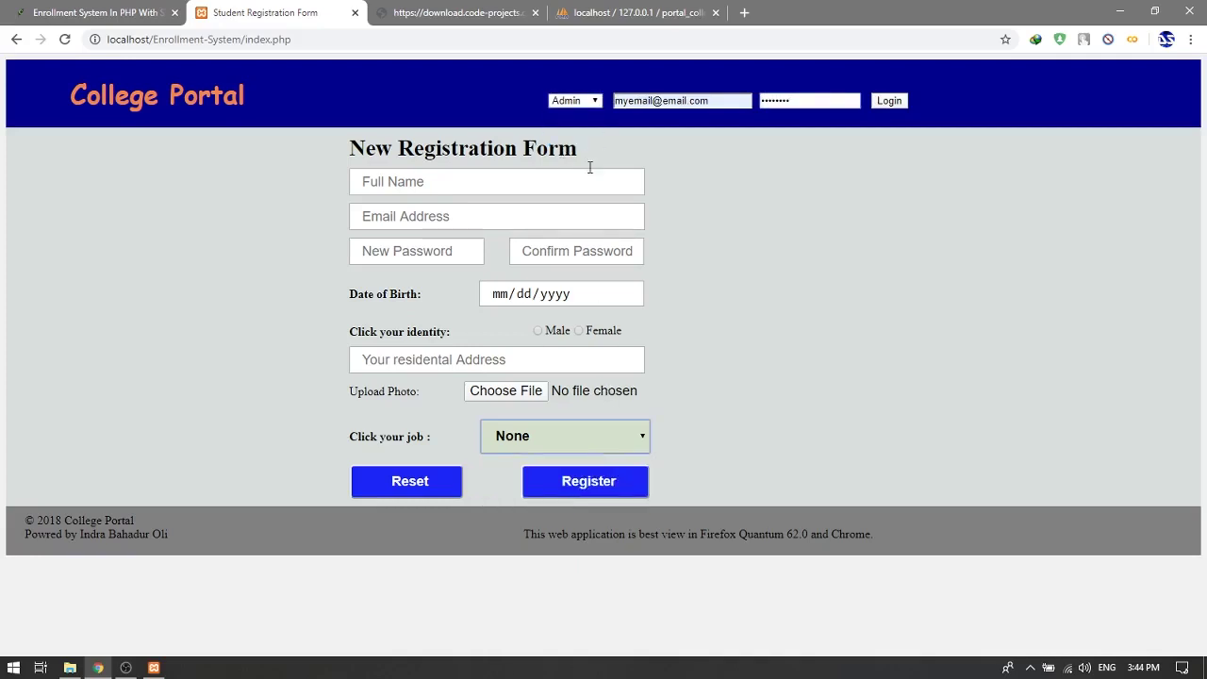
pyautogui.click(575, 101)
pyautogui.click(573, 128)
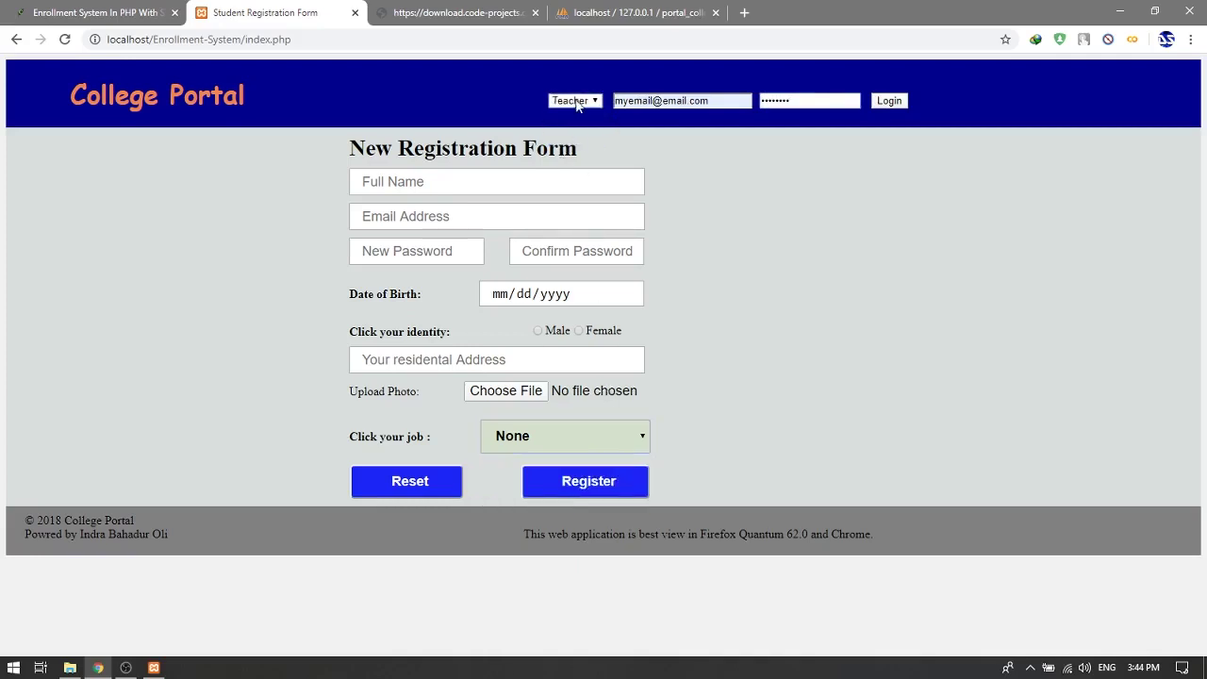
pyautogui.click(891, 102)
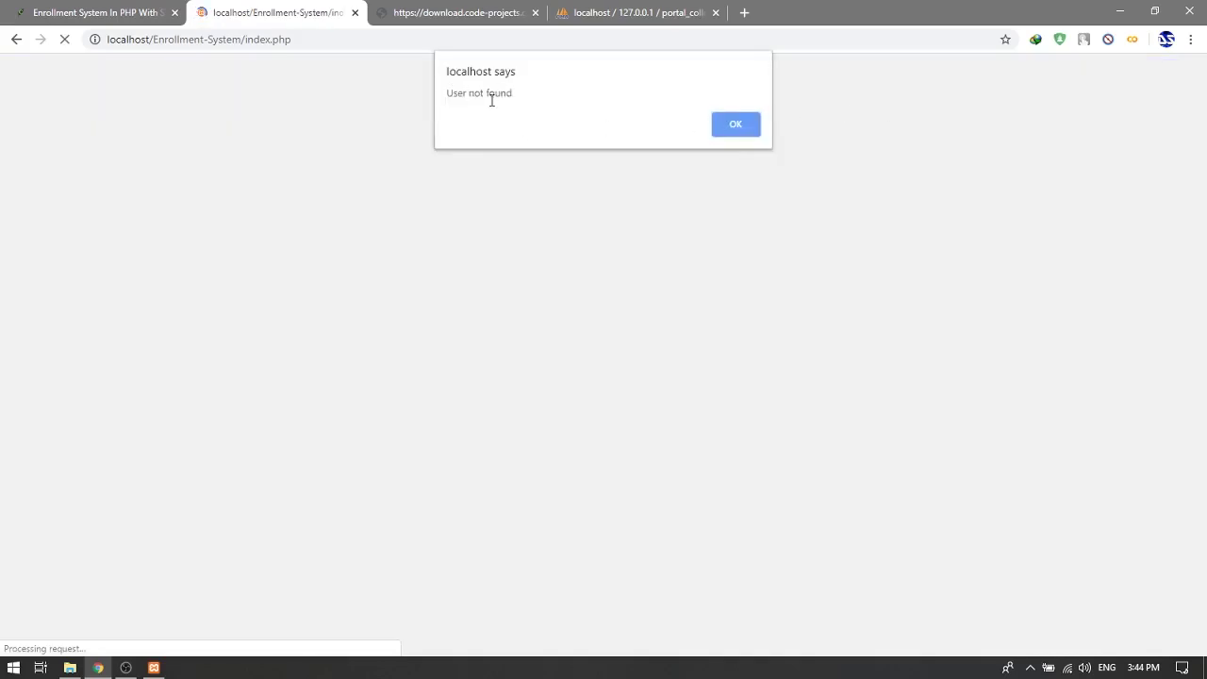
pyautogui.click(731, 132)
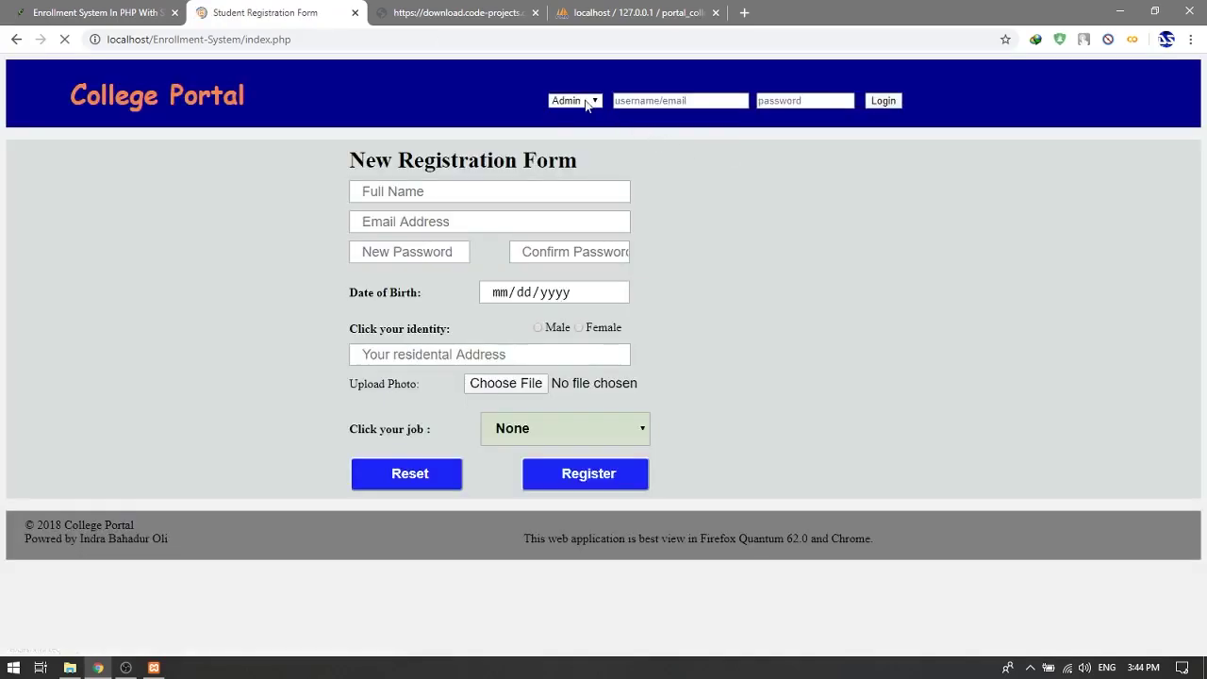
# Step: Log in with role Student using the saved student account and its password
pyautogui.click(575, 100)
pyautogui.click(571, 139)
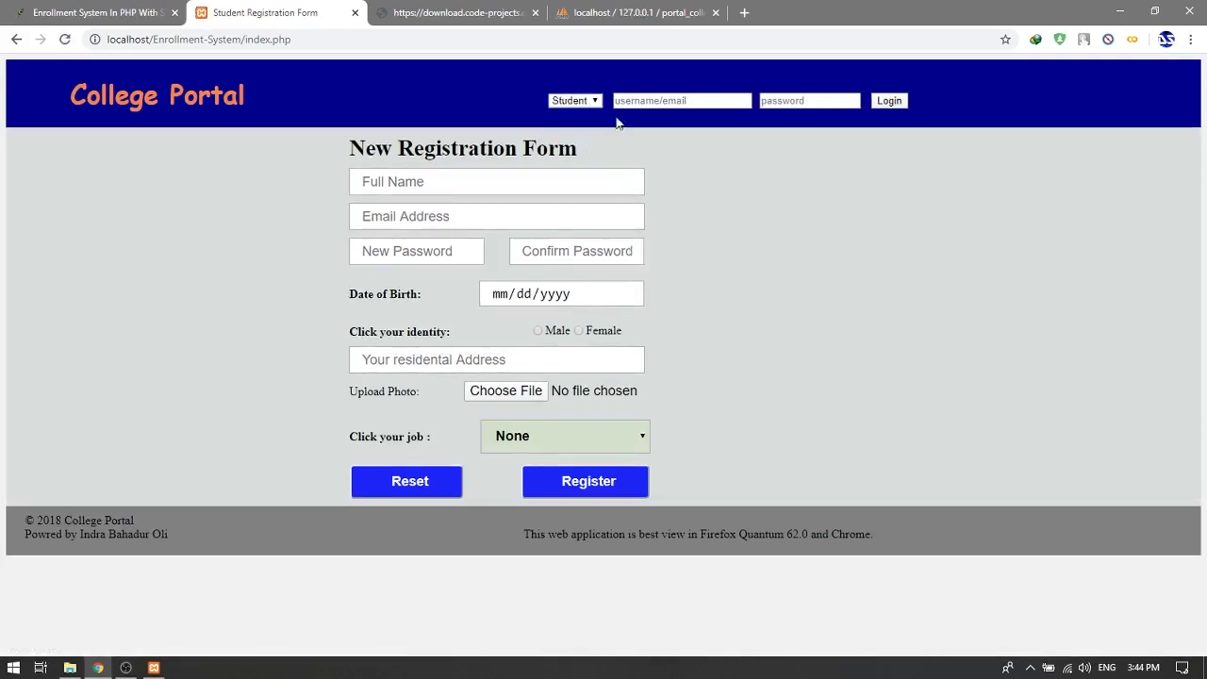
pyautogui.click(649, 100)
pyautogui.write('m')
pyautogui.click(660, 124)
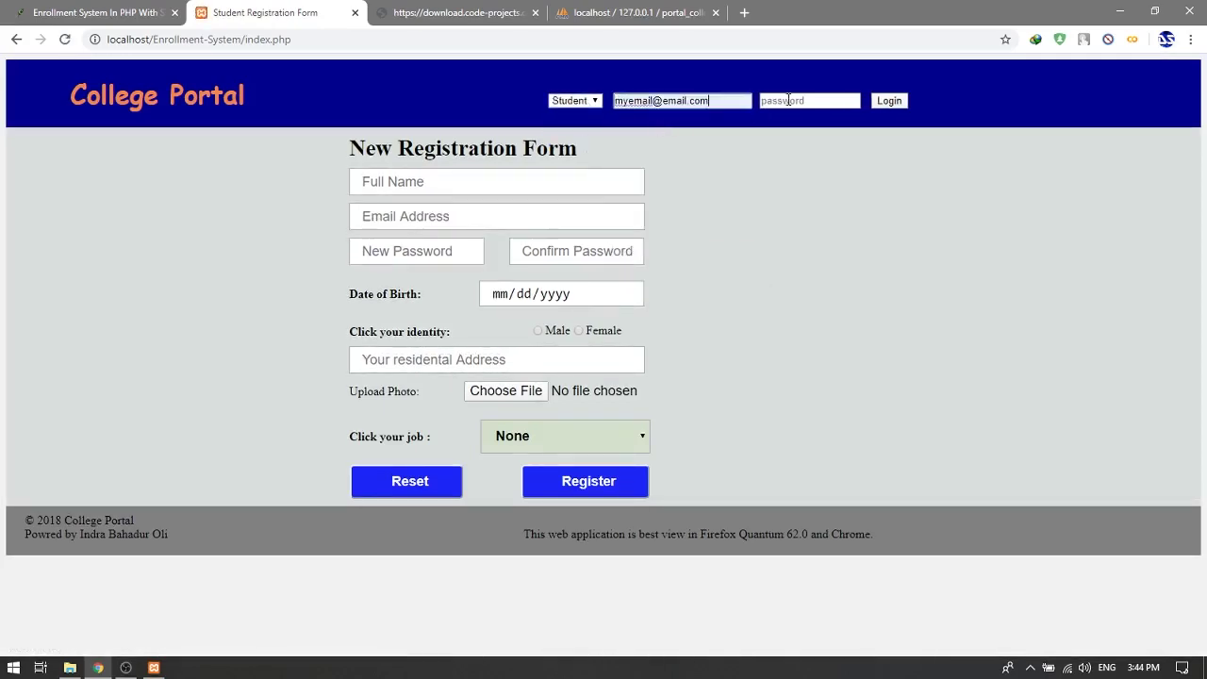
pyautogui.click(801, 100)
pyautogui.write('12')
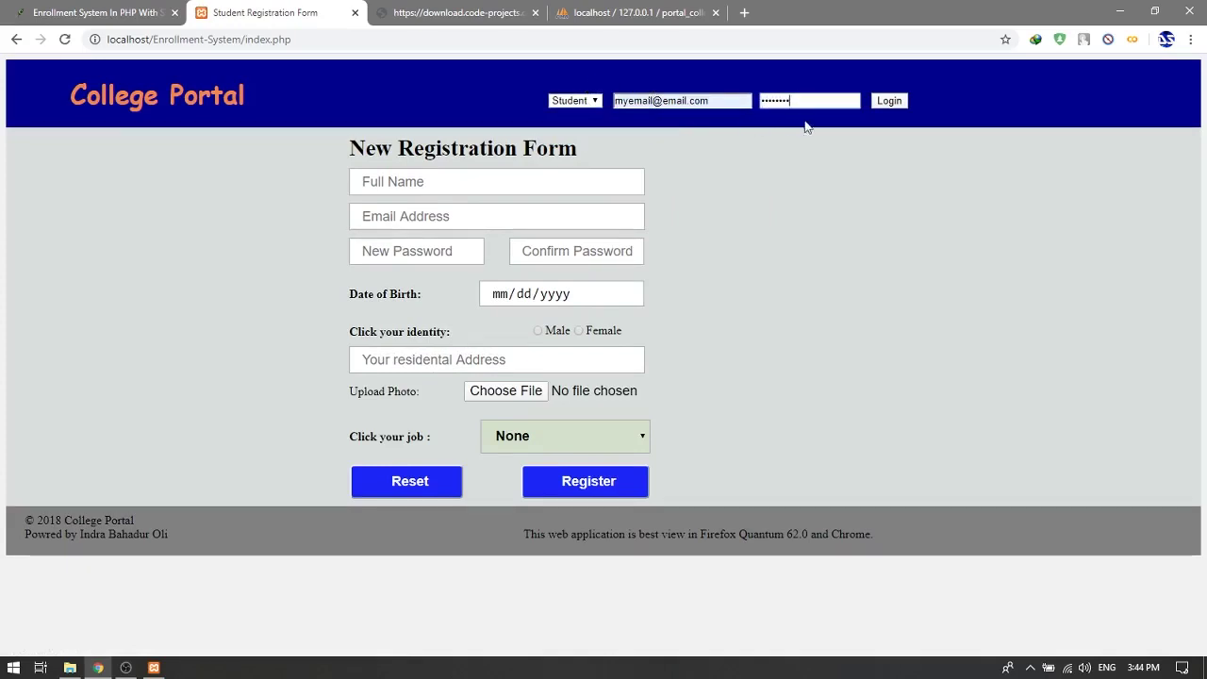
pyautogui.click(893, 101)
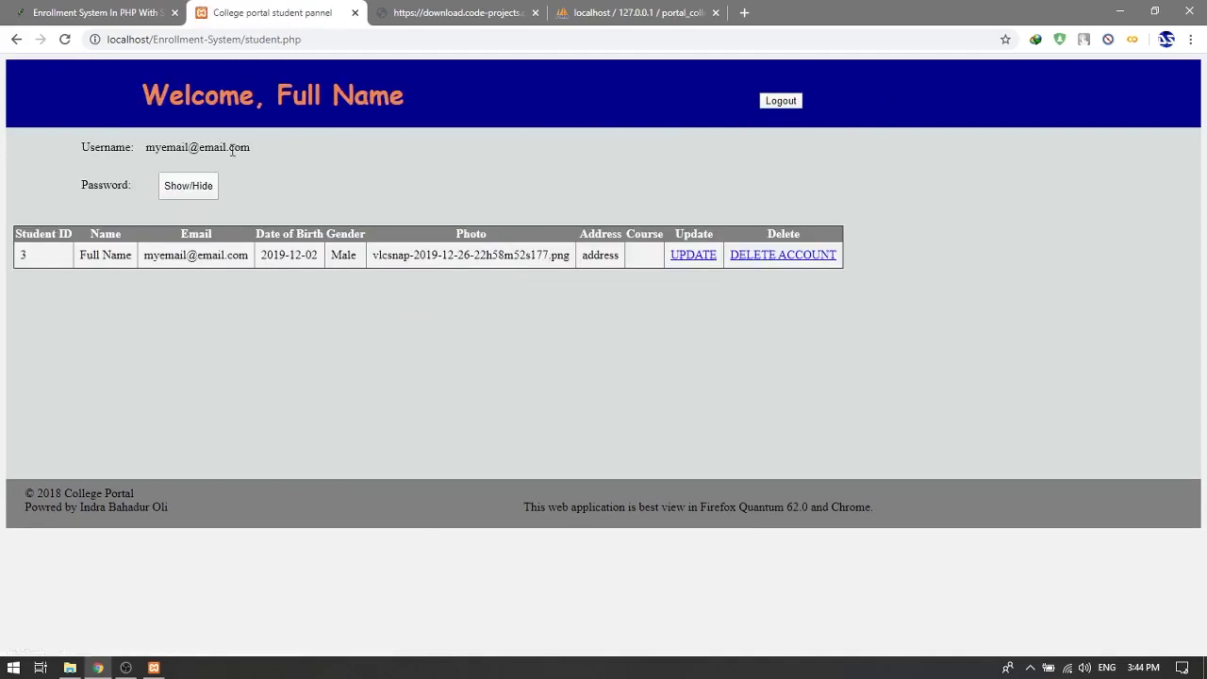
pyautogui.moveTo(147, 148); pyautogui.dragTo(264, 156)
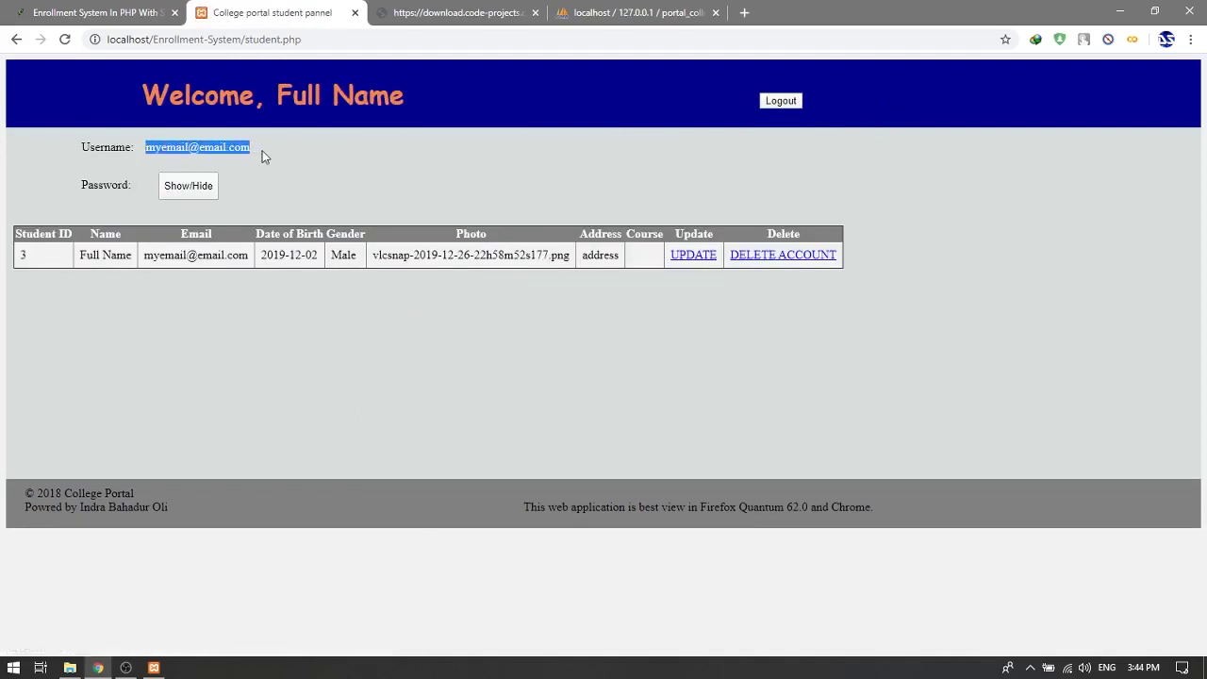
pyautogui.click(197, 187)
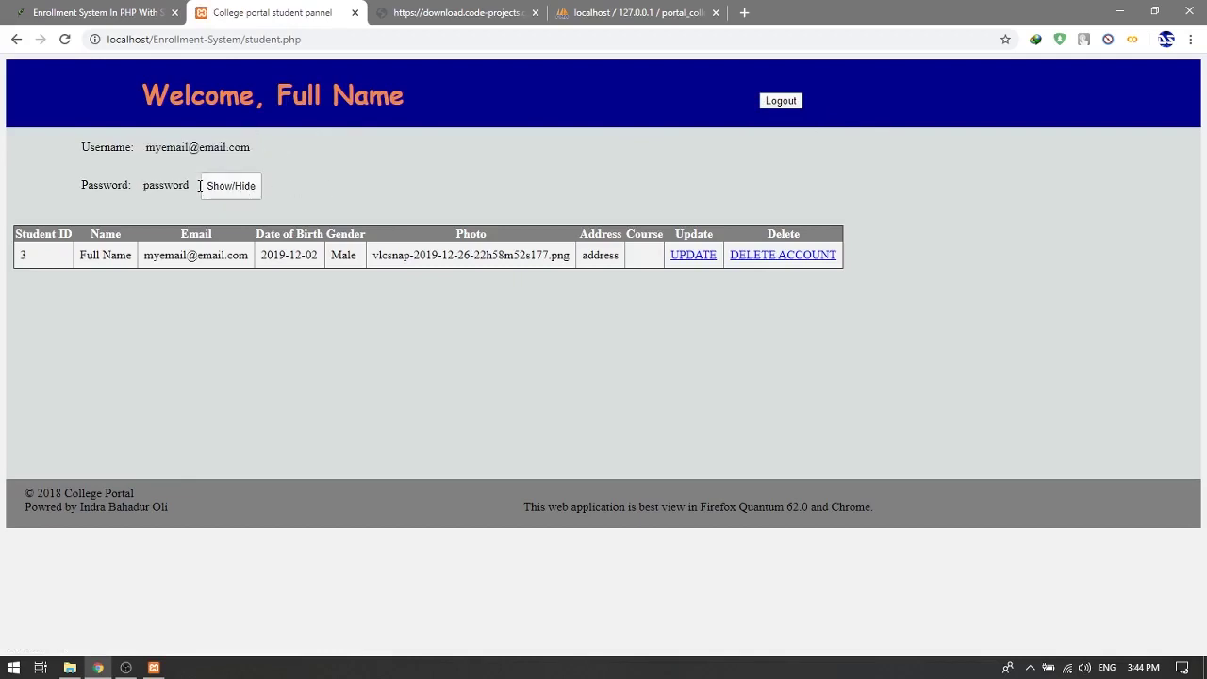
pyautogui.click(231, 188)
pyautogui.click(173, 187)
pyautogui.click(235, 186)
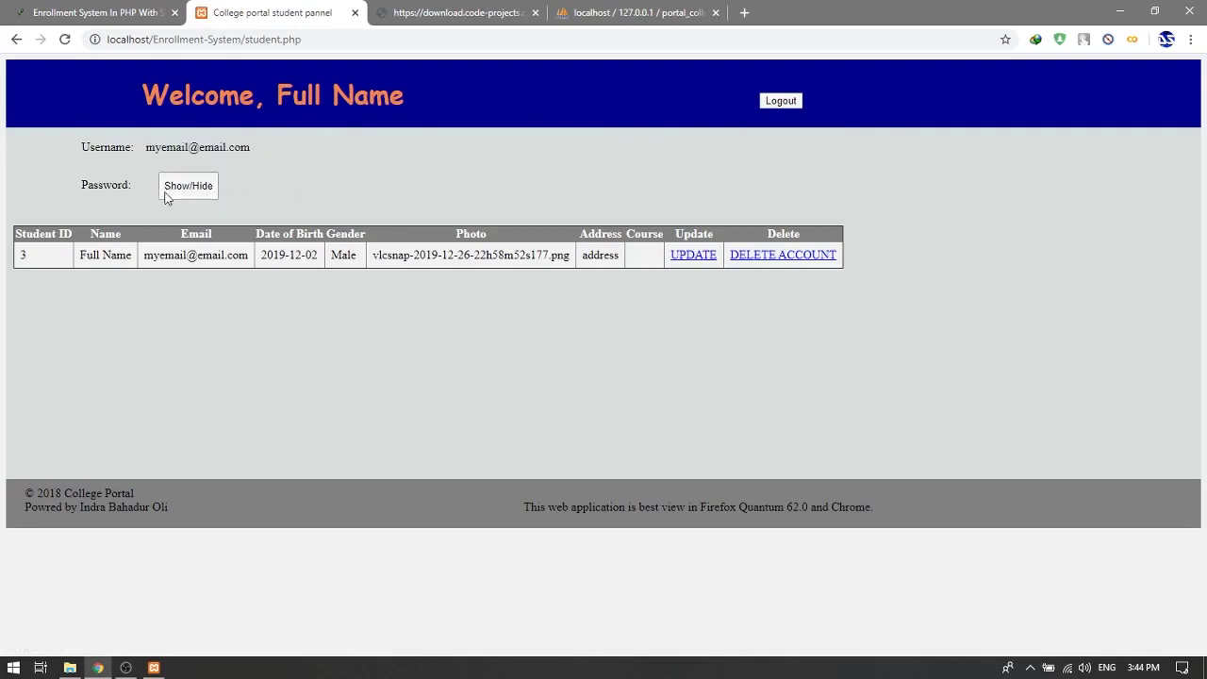
pyautogui.click(166, 193)
pyautogui.click(247, 193)
# Step: Change student record 3's course to Net and save the update
pyautogui.click(686, 260)
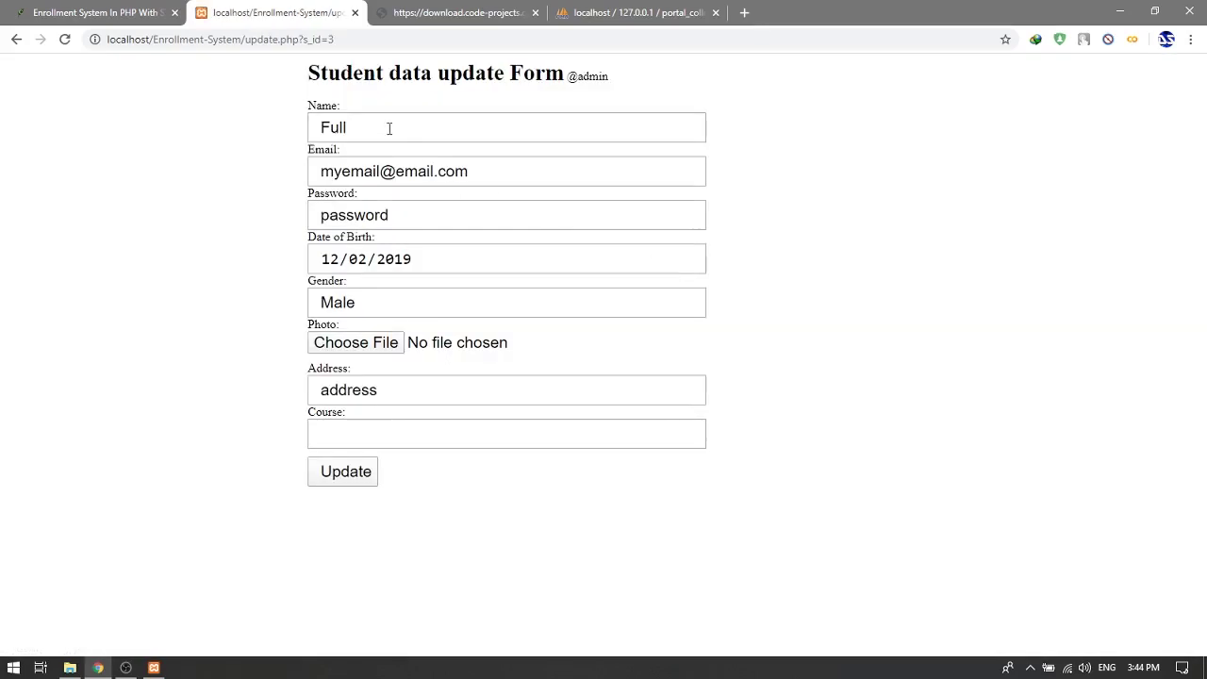
pyautogui.click(400, 440)
pyautogui.click(390, 396)
pyautogui.click(394, 441)
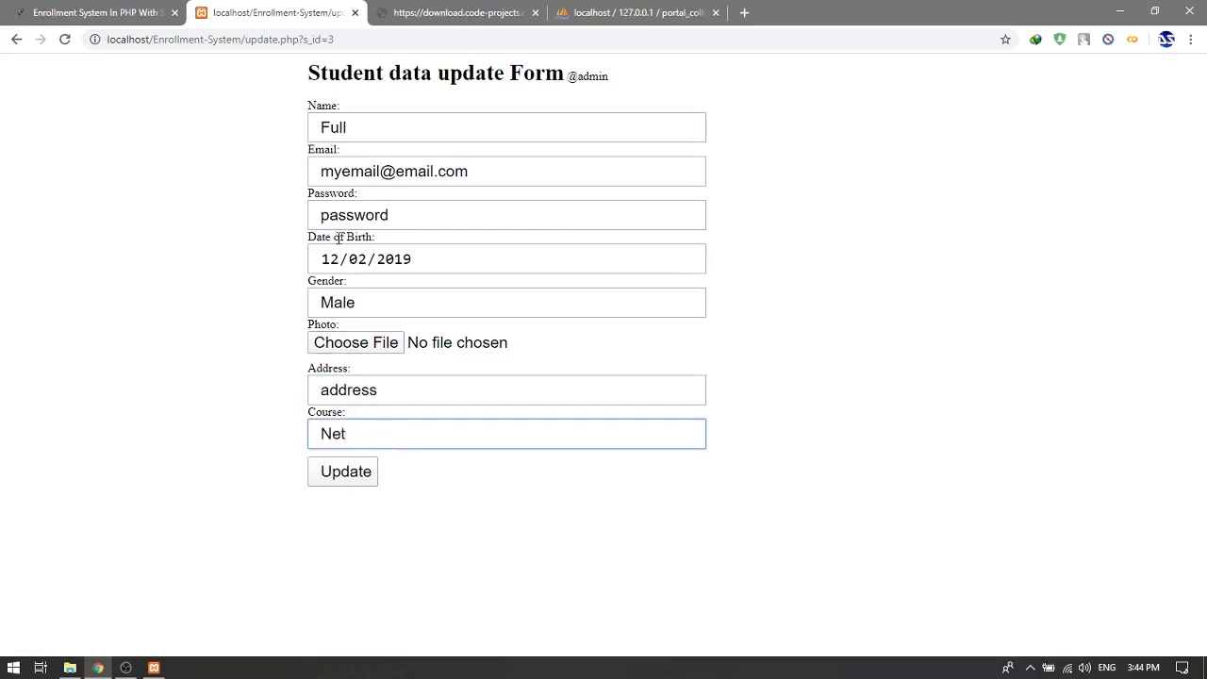
pyautogui.click(350, 472)
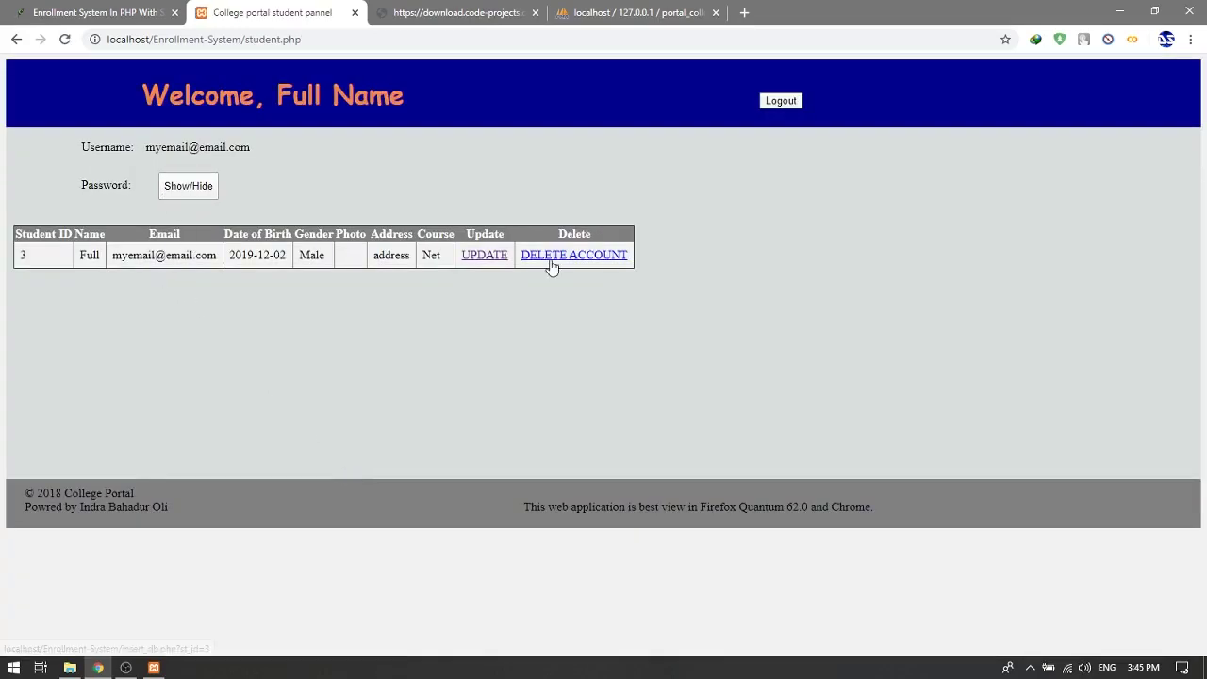
# Step: Log out of the student account and log in as admin with the saved admin username
pyautogui.click(773, 100)
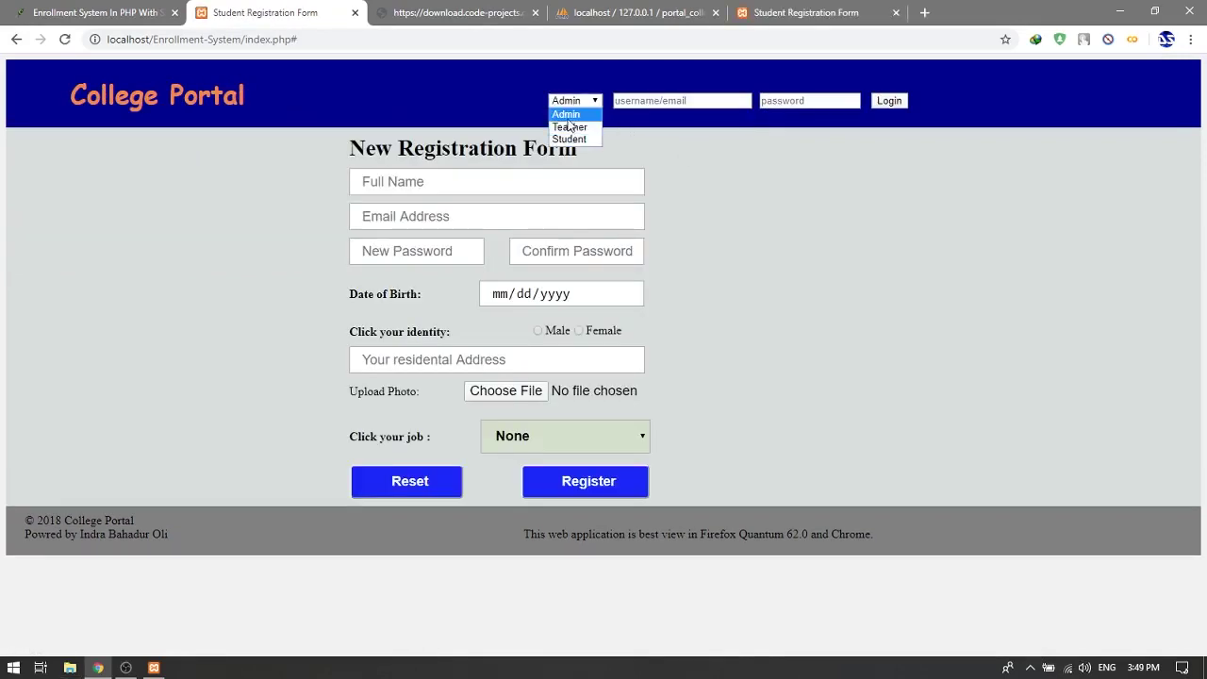
pyautogui.click(570, 111)
pyautogui.click(646, 107)
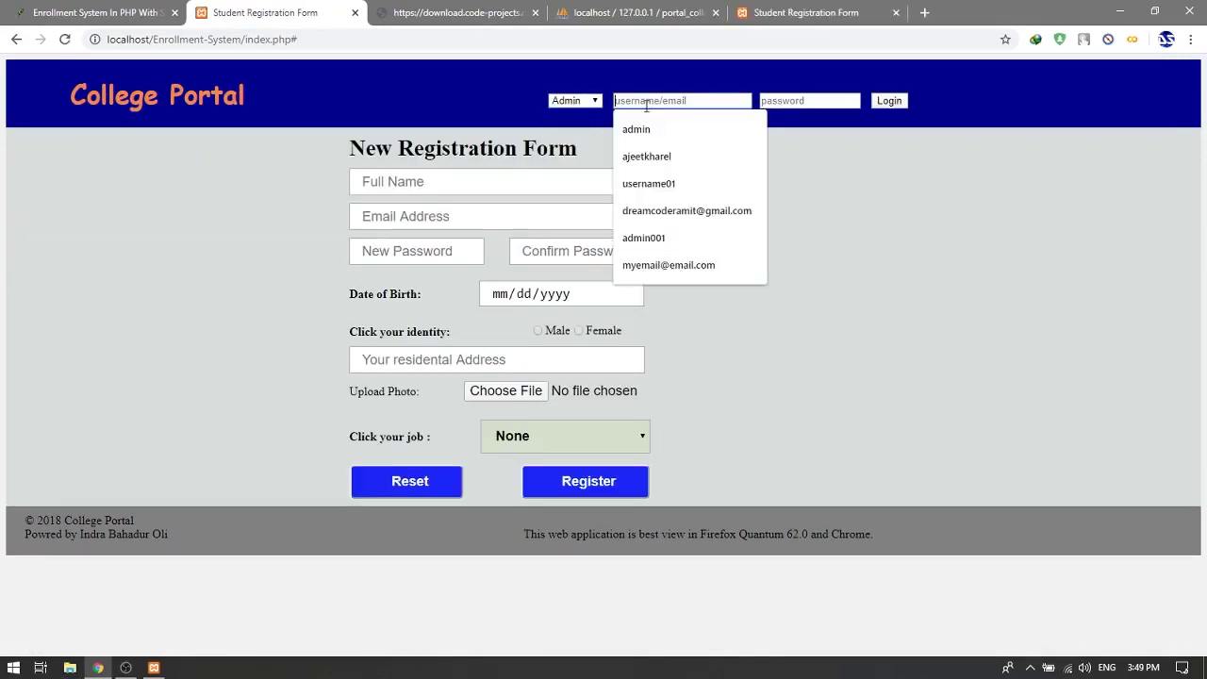
pyautogui.write('admin')
pyautogui.press('Tab')
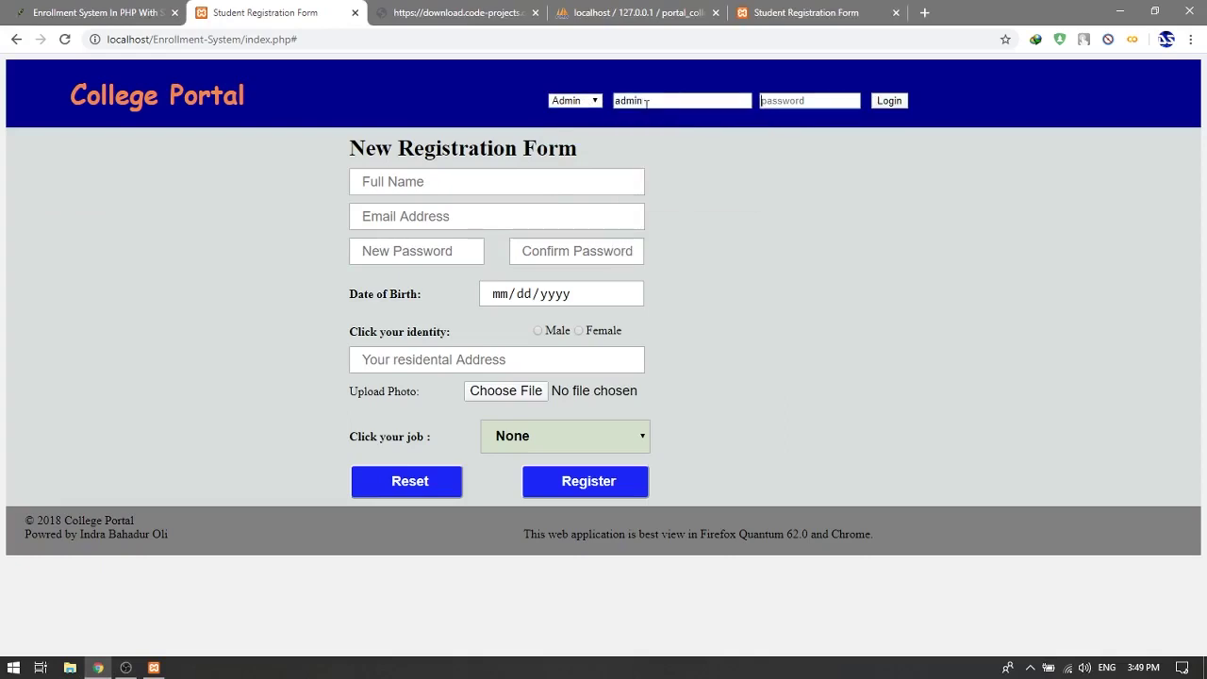
pyautogui.write('ad')
pyautogui.click(889, 99)
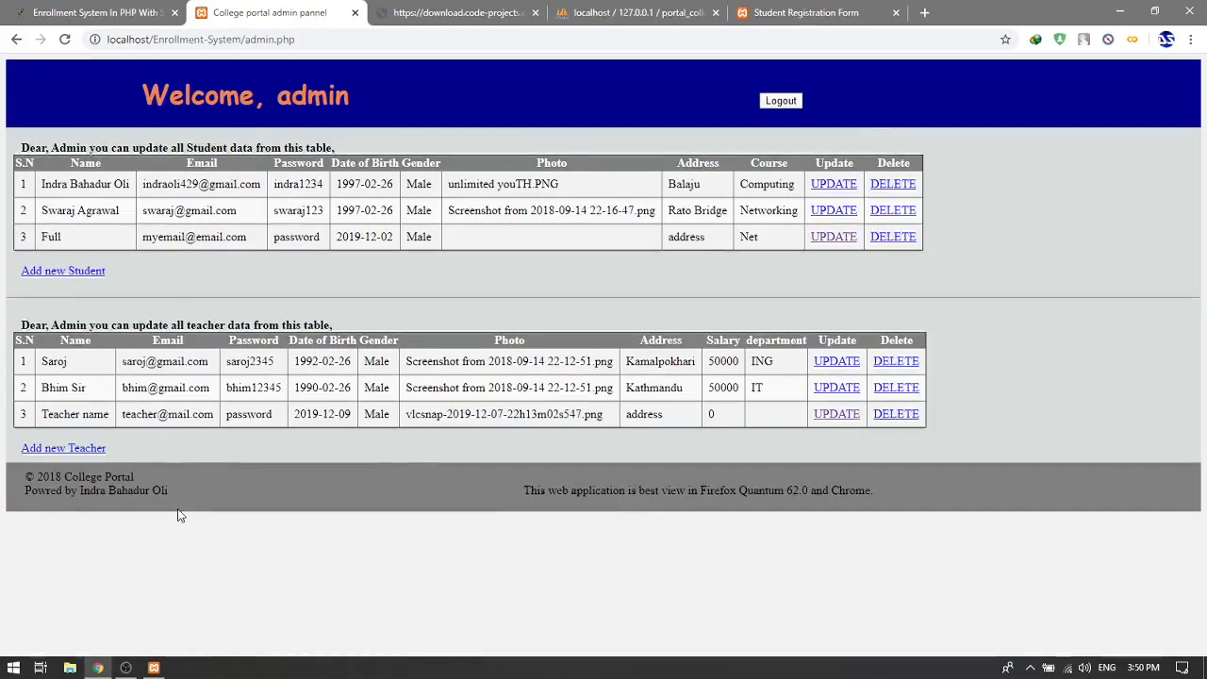
pyautogui.click(70, 668)
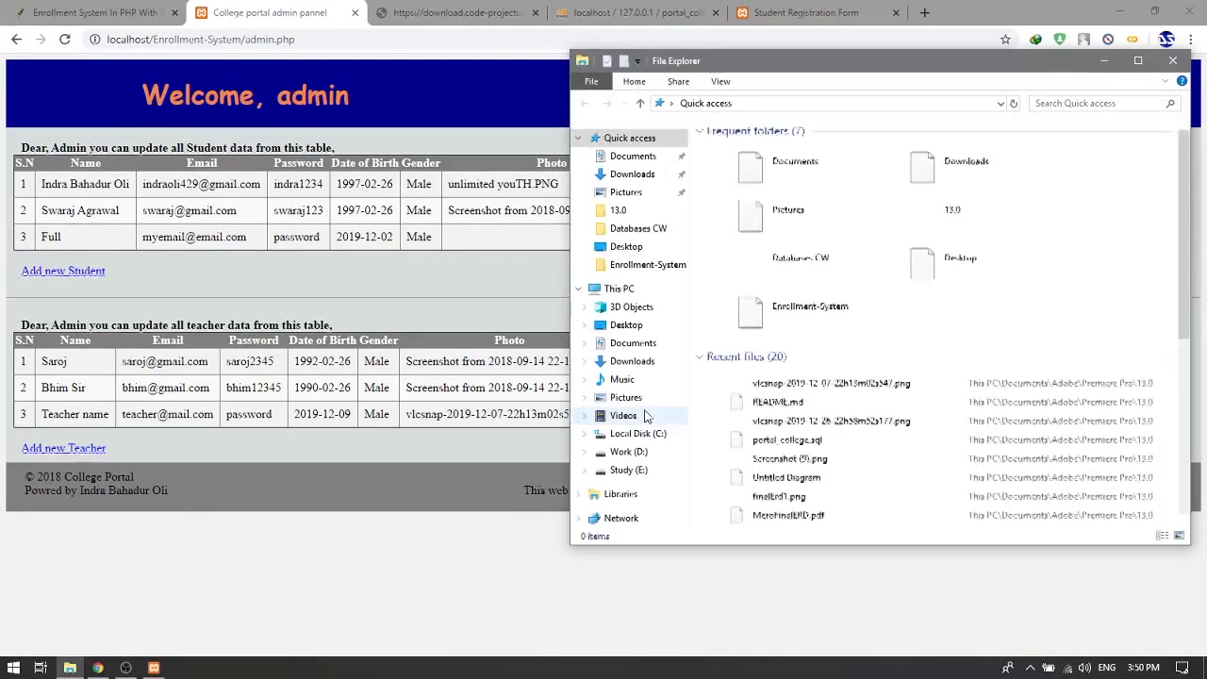
# Step: Open README.md from recent files and append 'username: admin' plus a line with the admin password
pyautogui.click(774, 403)
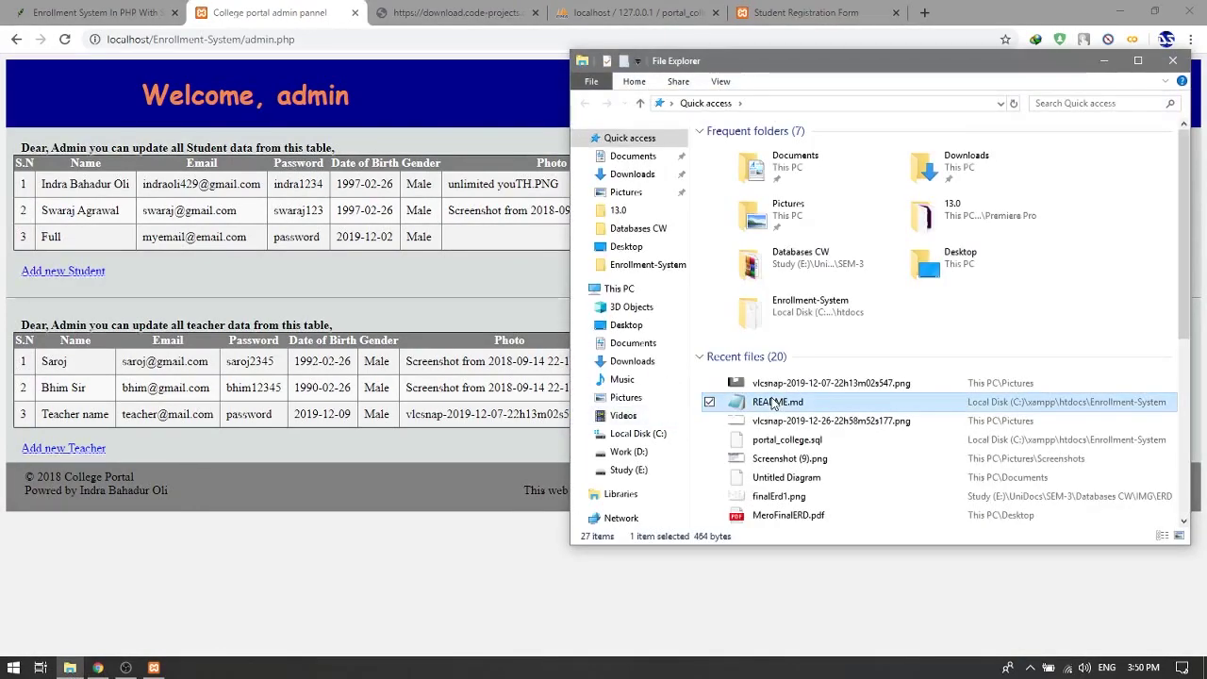
pyautogui.doubleClick(773, 403)
pyautogui.click(754, 388)
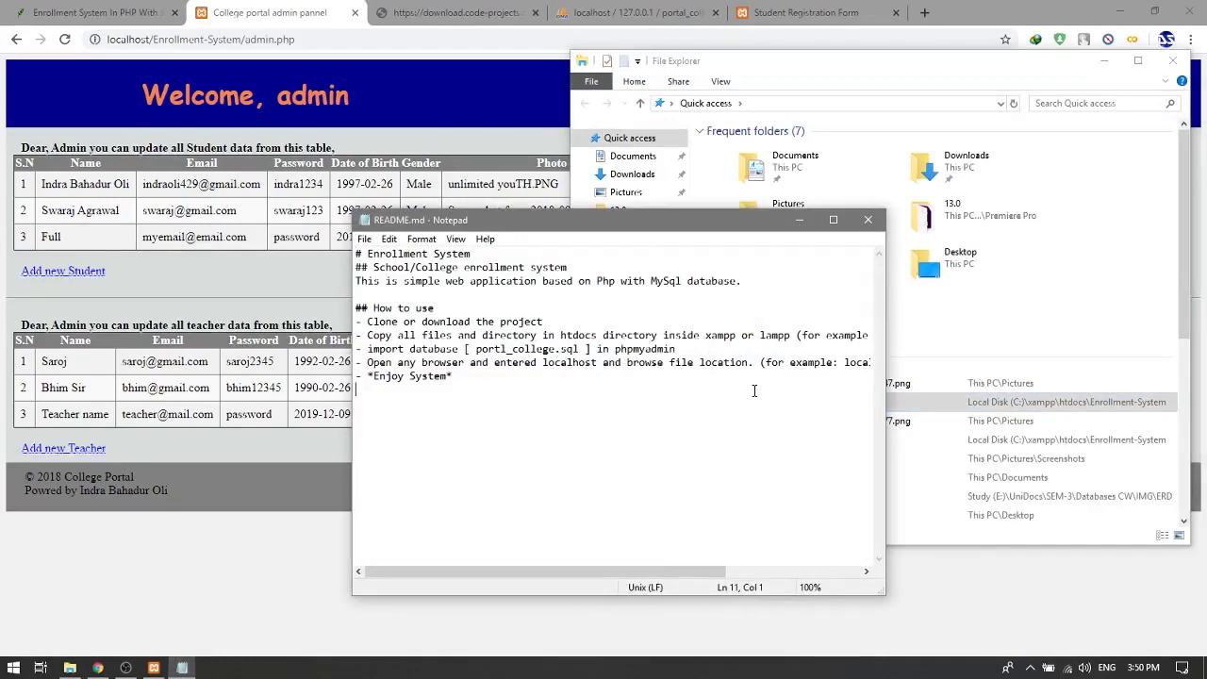
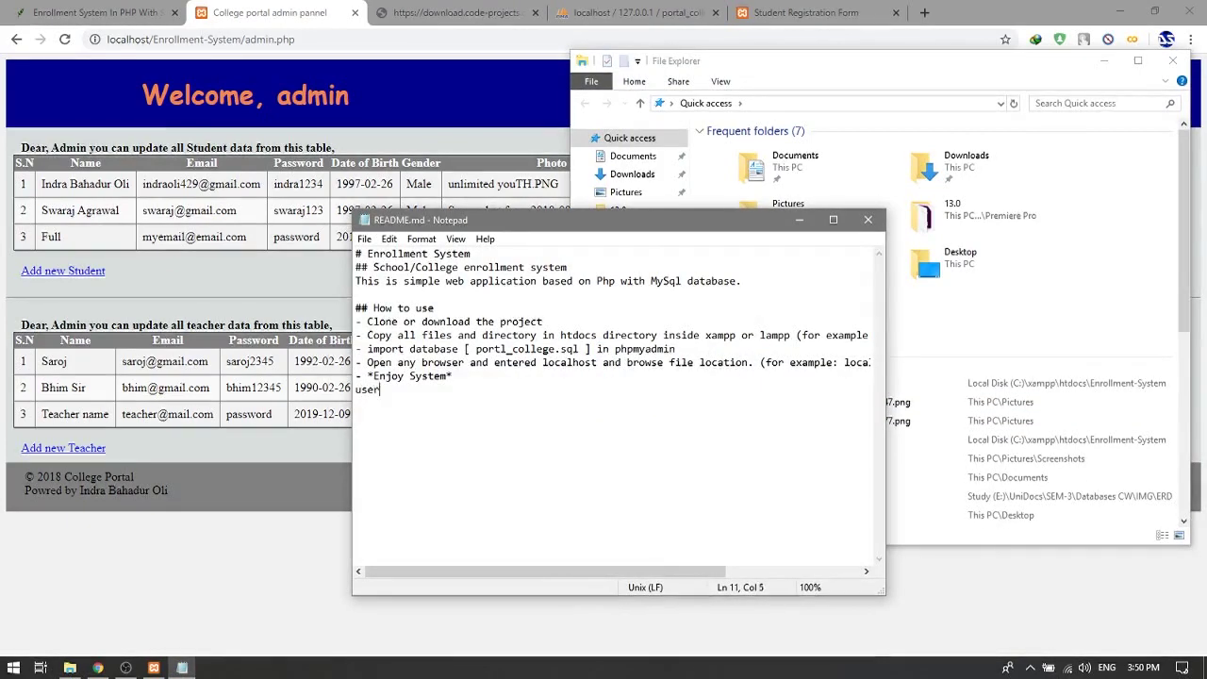
pyautogui.press('Return')
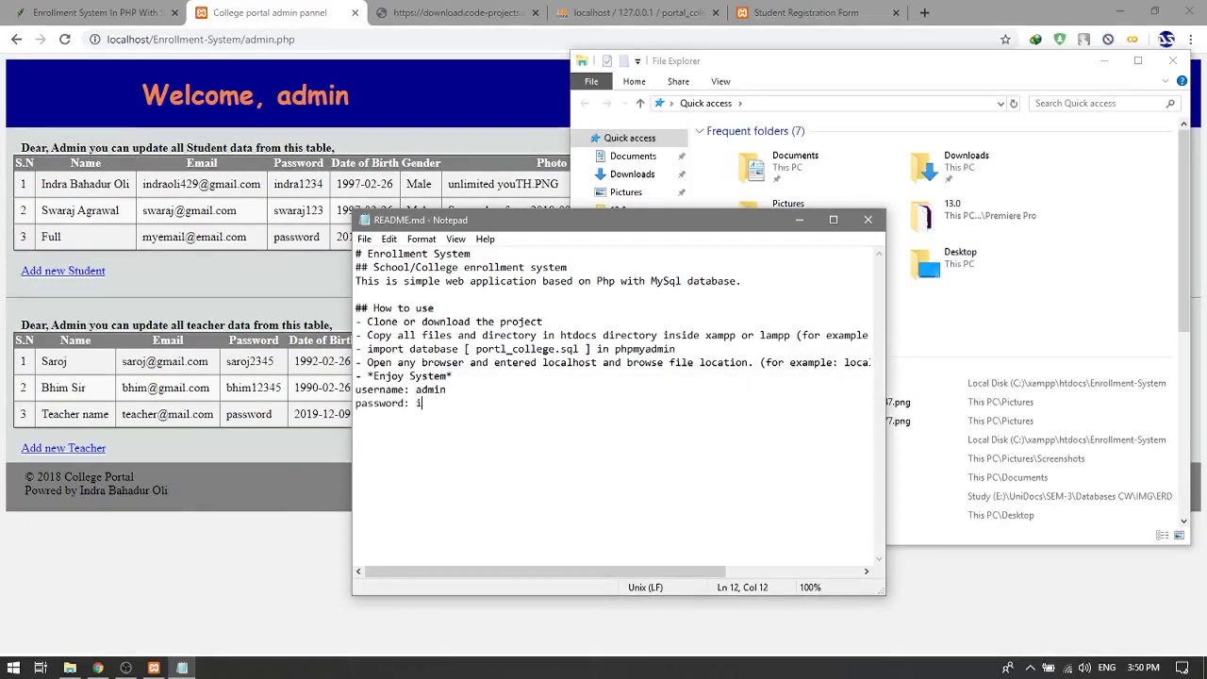
# Step: Add a 'For admin access:' heading above the credentials and select the three lines
pyautogui.click(755, 390)
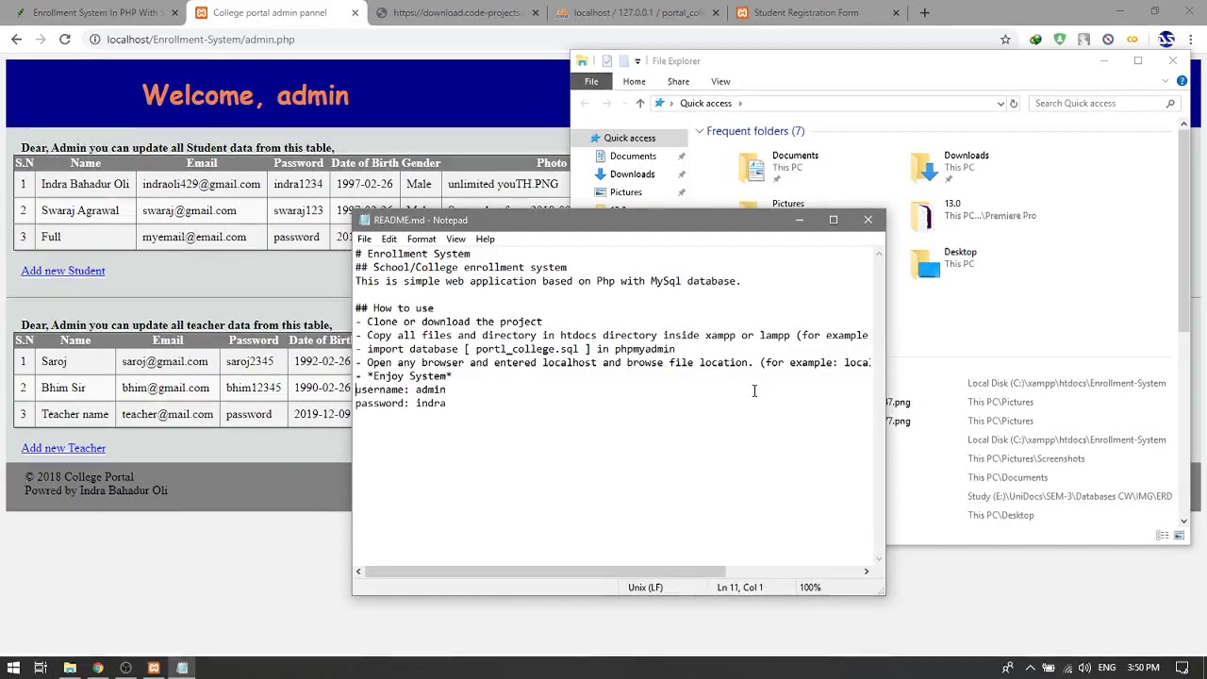
pyautogui.press('Up')
pyautogui.press('End')
pyautogui.press('Return')
pyautogui.press('Return')
pyautogui.write('or a')
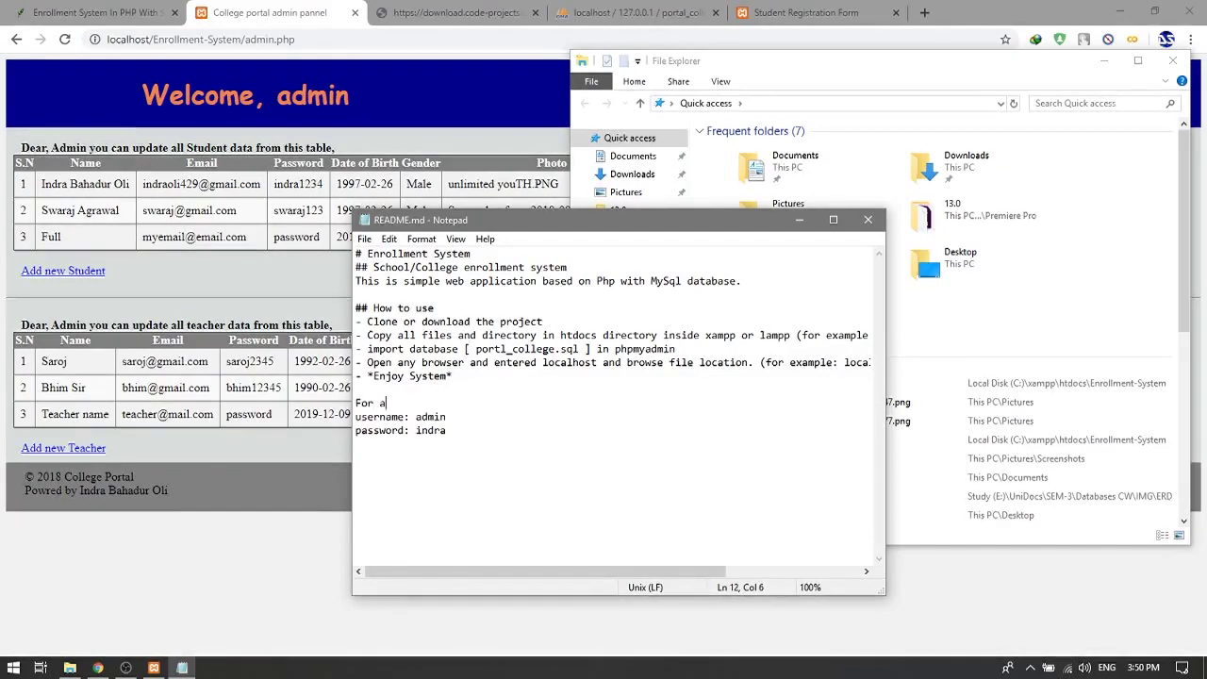
pyautogui.write('dmin access;')
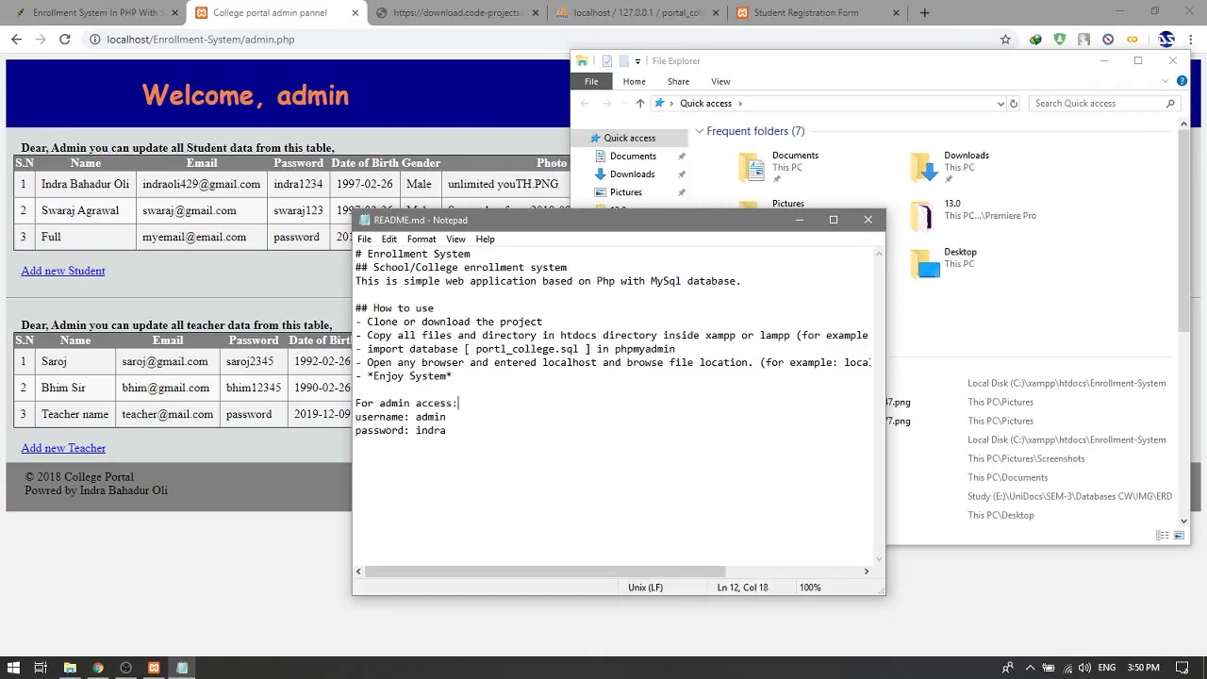
pyautogui.hotkey('ctrl', 'End')
pyautogui.hotkey('shift', 'Up')
pyautogui.hotkey('shift', 'Up')
pyautogui.hotkey('shift', 'Left')
pyautogui.hotkey('shift', 'Left')
pyautogui.hotkey('shift', 'Left')
pyautogui.hotkey('shift', 'Left')
pyautogui.hotkey('shift', 'Left')
pyautogui.hotkey('shift', 'Left')
pyautogui.hotkey('shift', 'Left')
pyautogui.hotkey('shift', 'Left')
pyautogui.hotkey('shift', 'Left')
pyautogui.hotkey('shift', 'Left')
pyautogui.hotkey('shift', 'Left')
pyautogui.hotkey('shift', 'Left')
pyautogui.hotkey('shift', 'Left')
pyautogui.hotkey('shift', 'Left')
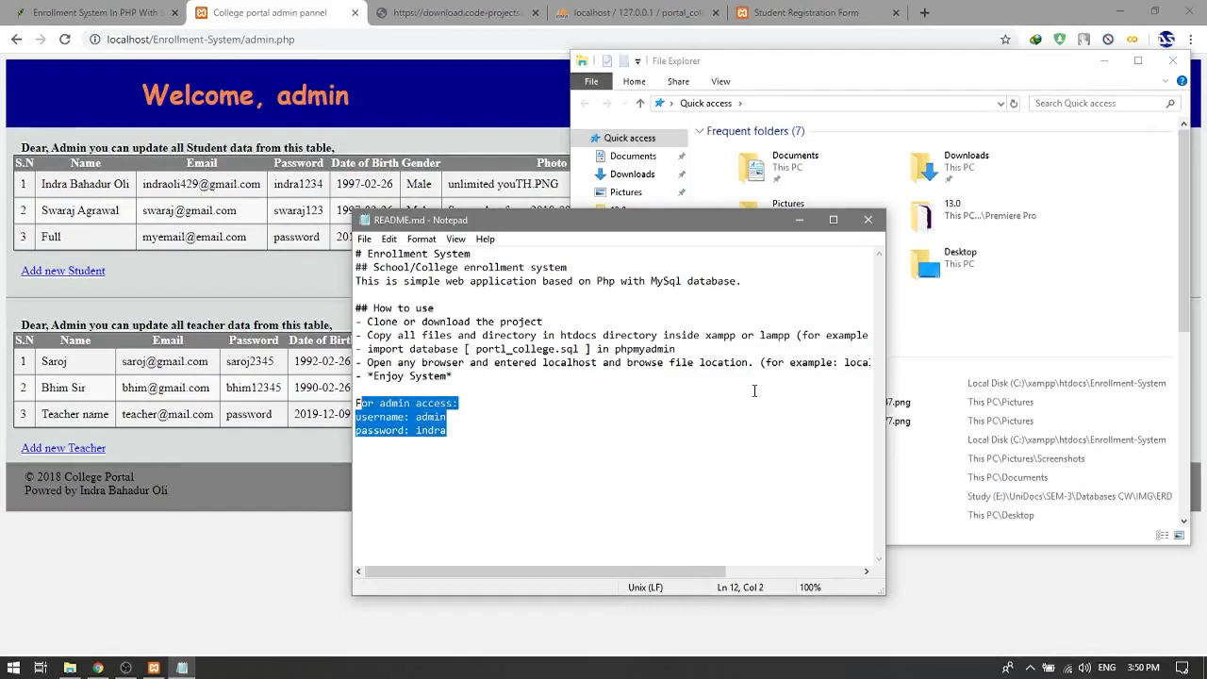
pyautogui.hotkey('shift', 'Left')
# Step: Minimize Notepad and File Explorer to bring the admin panel back into view
pyautogui.click(798, 220)
pyautogui.click(1103, 60)
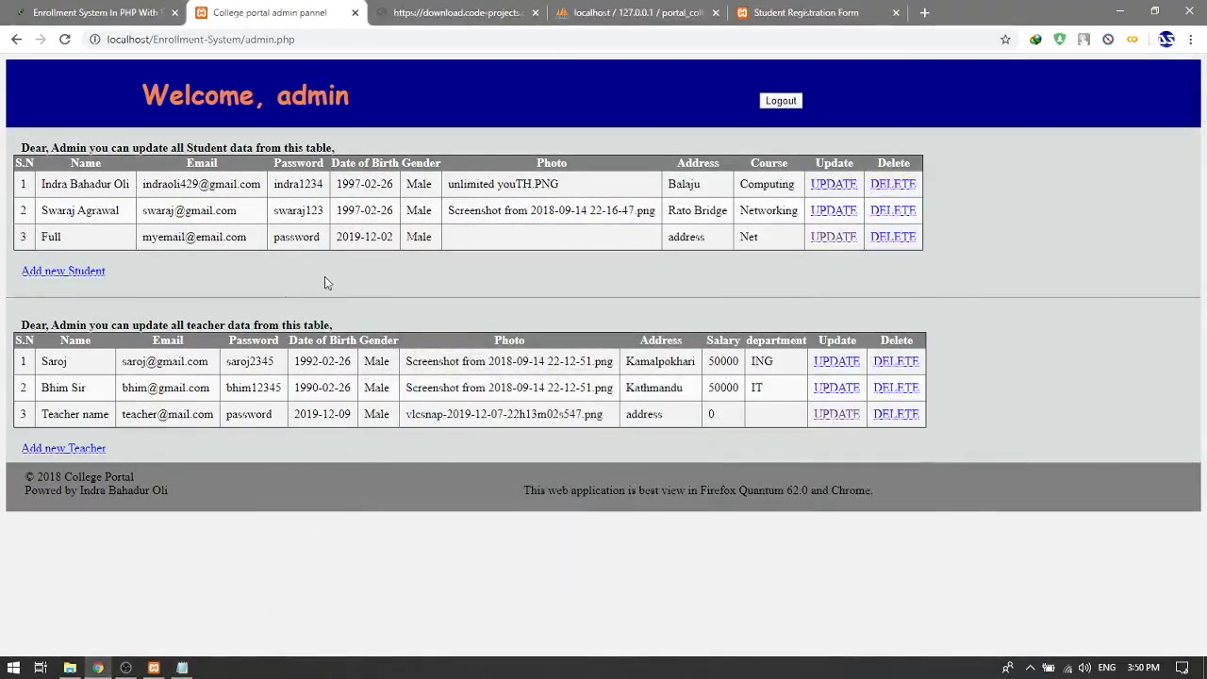
pyautogui.doubleClick(90, 184)
pyautogui.click(90, 184)
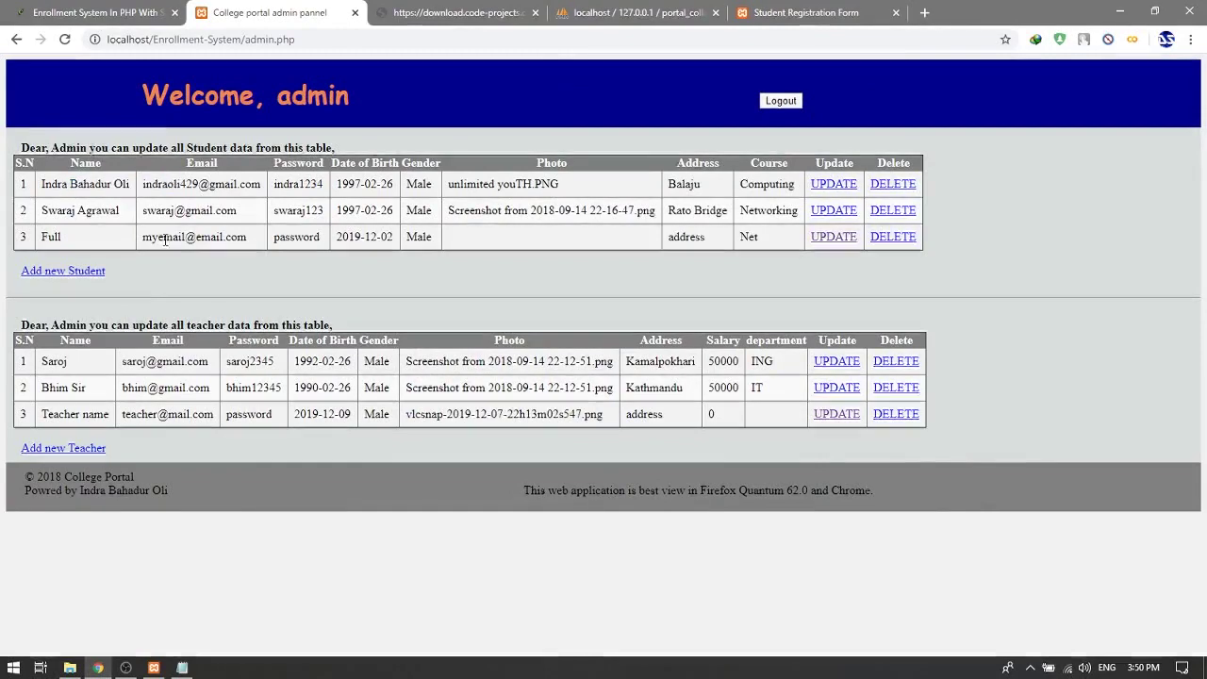
# Step: View the third teacher's update form, go back, and log out of admin
pyautogui.moveTo(43, 413); pyautogui.dragTo(932, 410)
pyautogui.click(839, 414)
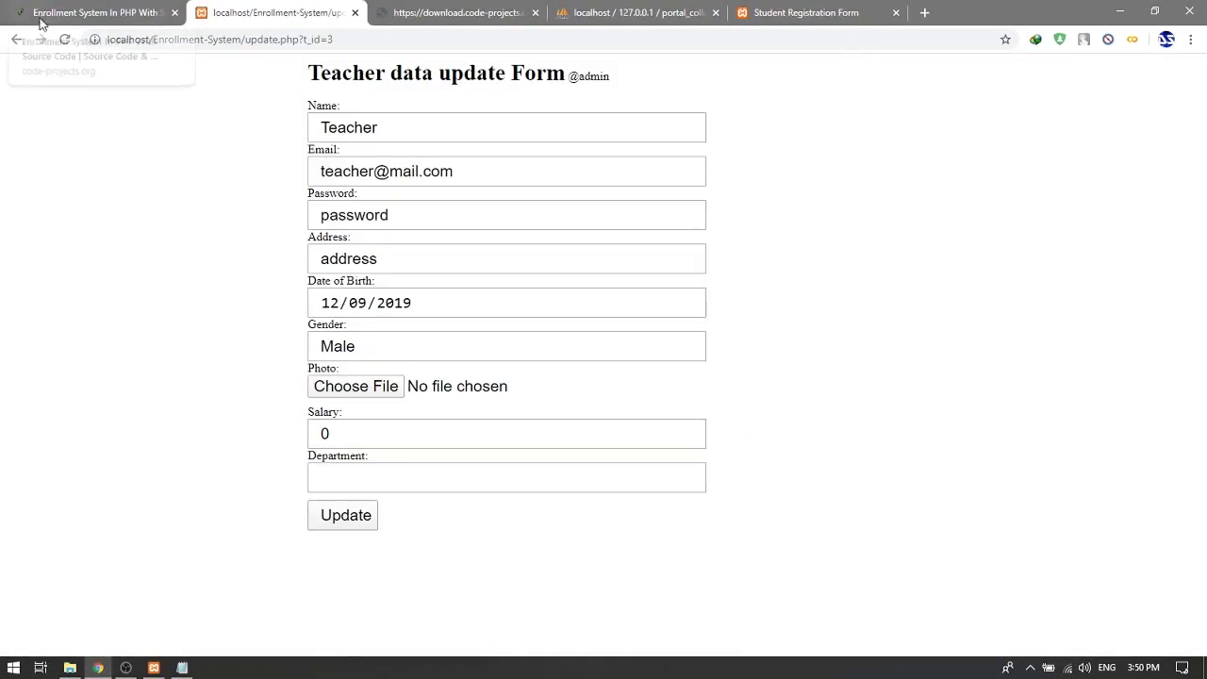
pyautogui.click(16, 38)
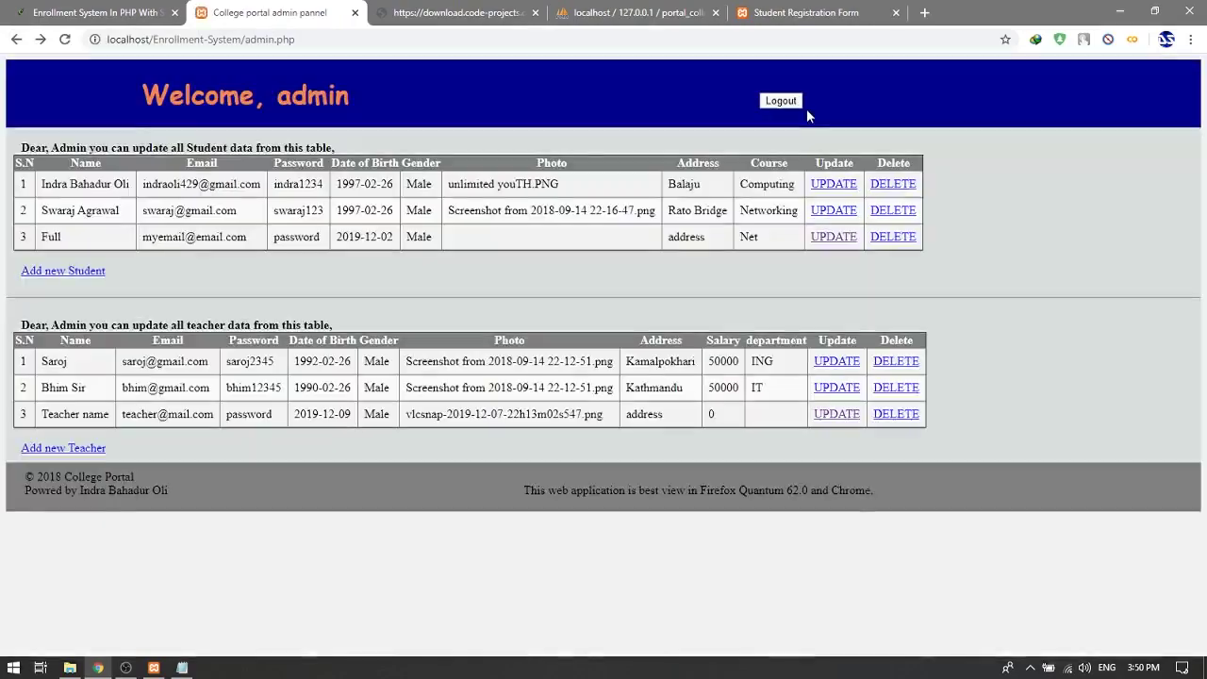
pyautogui.click(779, 101)
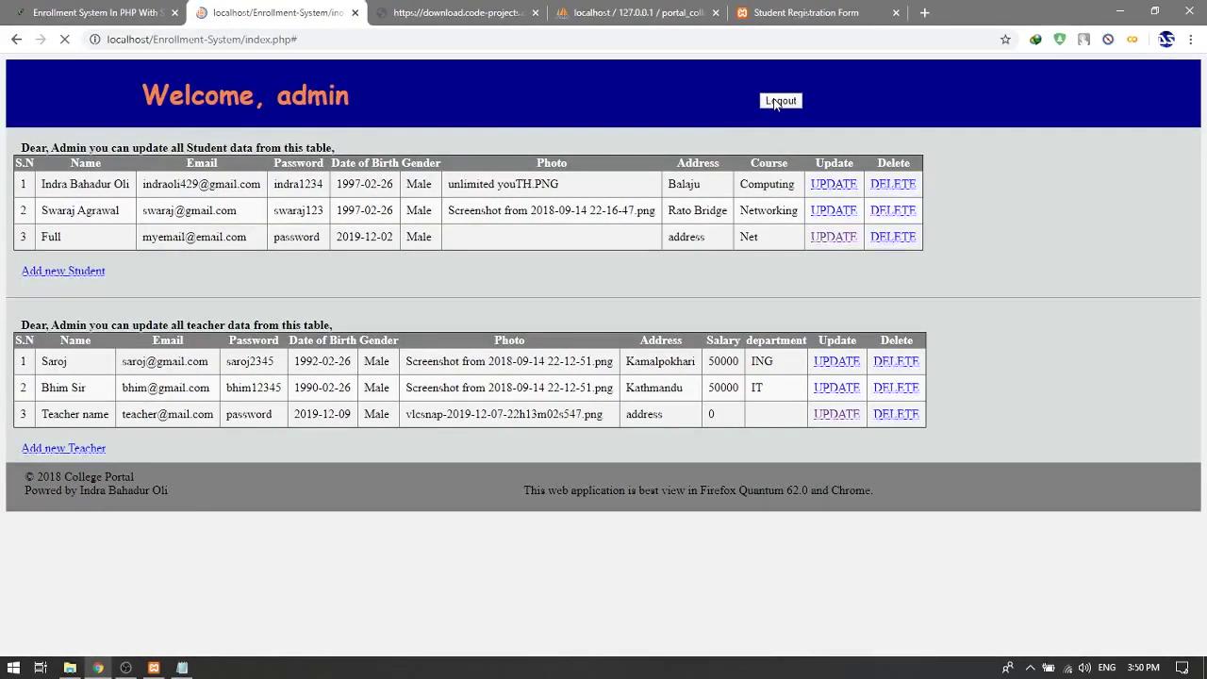